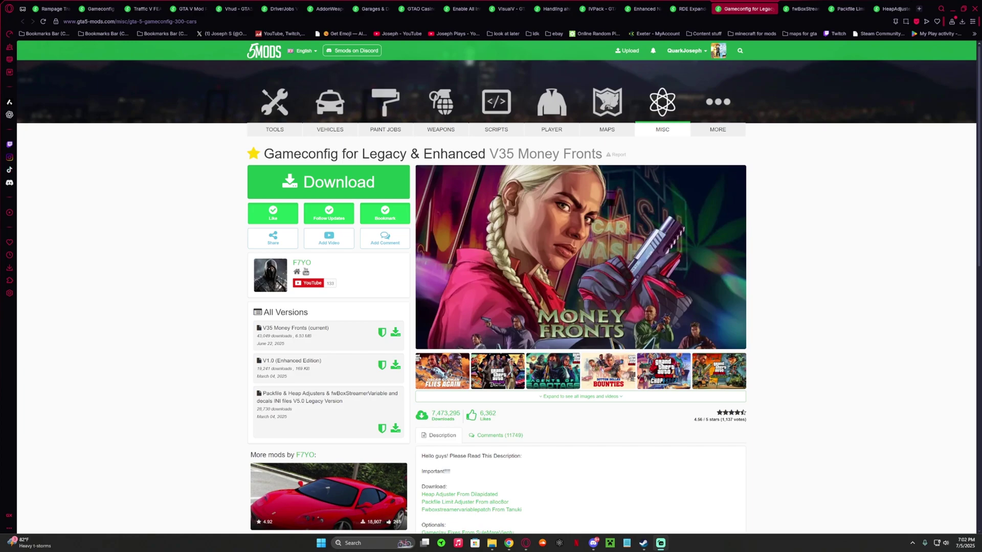
# Scroll the Gameconfig mod page to read its required downloads and installation path.
pyautogui.scroll(-3, 271, 440)
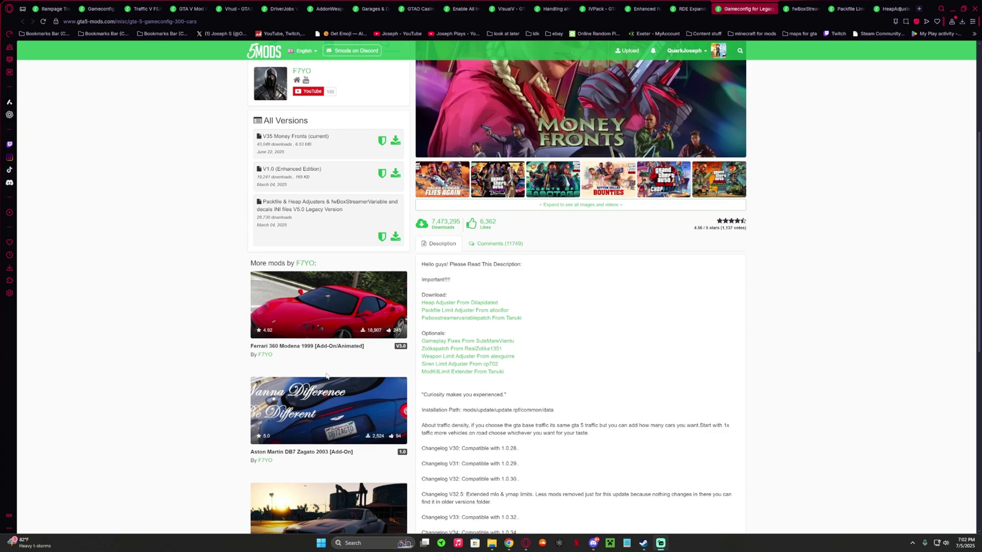
# Restore File Explorer and look through the Grand Theft Auto V LSPDFR folder.
pyautogui.click(492, 543)
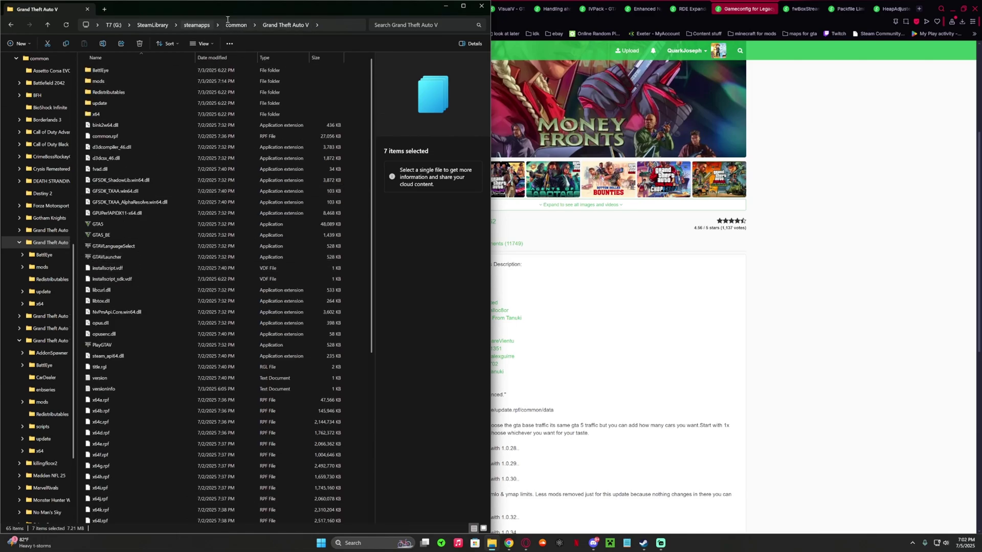
pyautogui.scroll(-8, 306, 255)
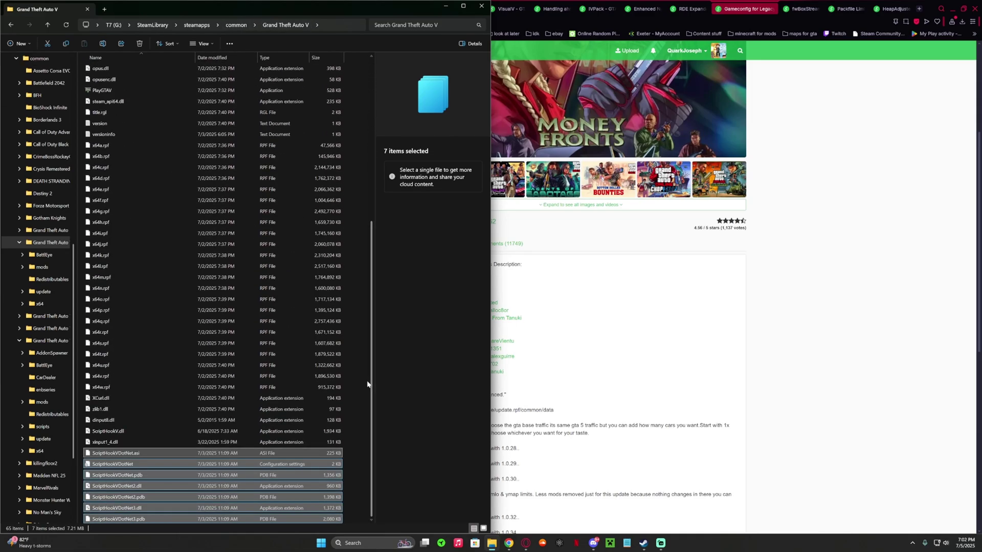
pyautogui.click(347, 388)
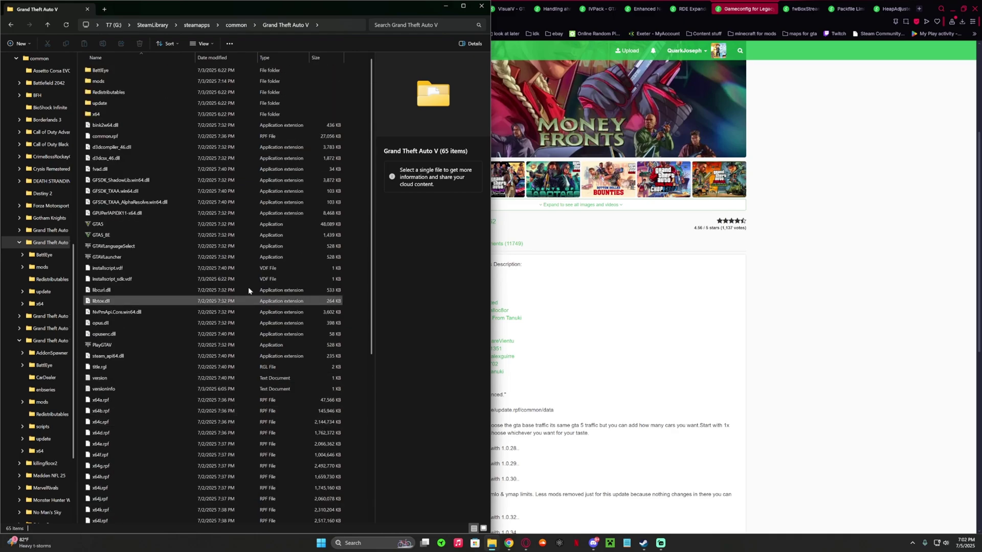
pyautogui.click(236, 24)
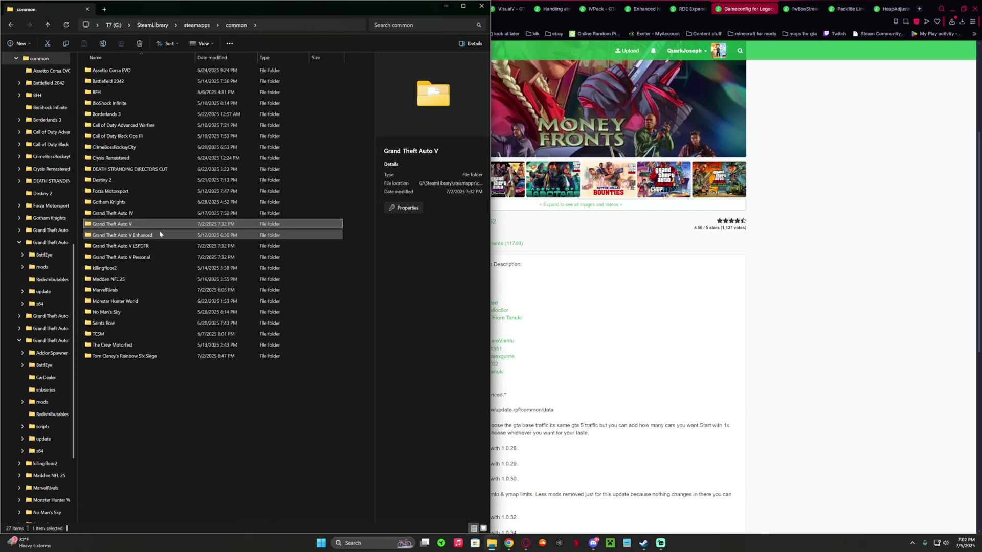
pyautogui.doubleClick(118, 245)
pyautogui.scroll(-3, 373, 112)
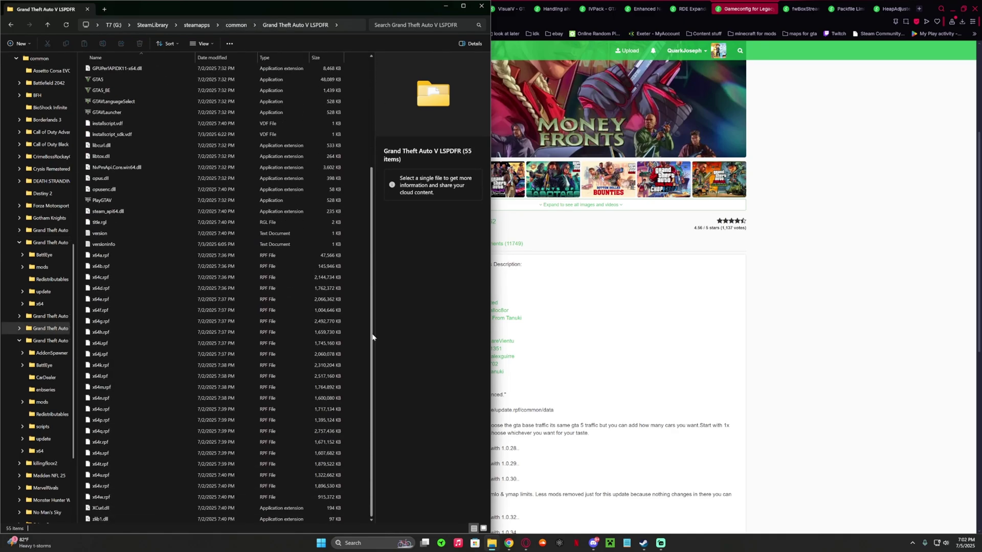
pyautogui.click(12, 27)
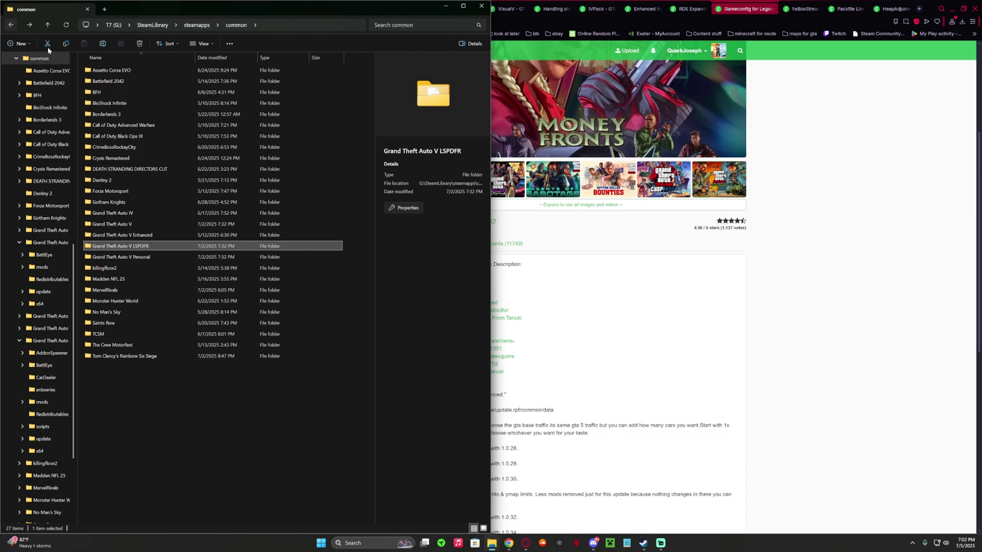
# Browse the Grand Theft Auto V Personal and Grand Theft Auto V folders, then bring the Gameconfig page forward.
pyautogui.doubleClick(126, 260)
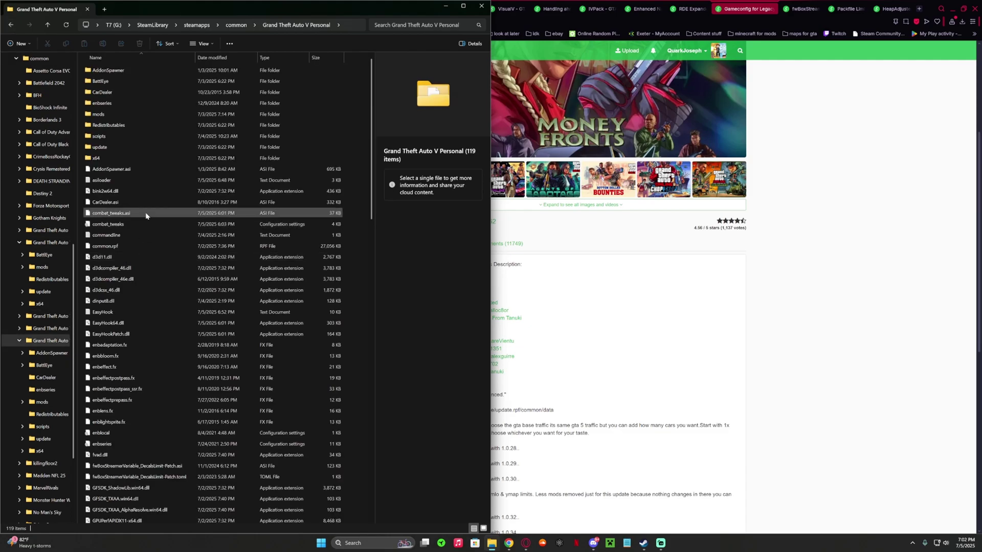
pyautogui.scroll(-20, 136, 210)
pyautogui.scroll(-5, 135, 209)
pyautogui.scroll(20, 136, 209)
pyautogui.click(233, 25)
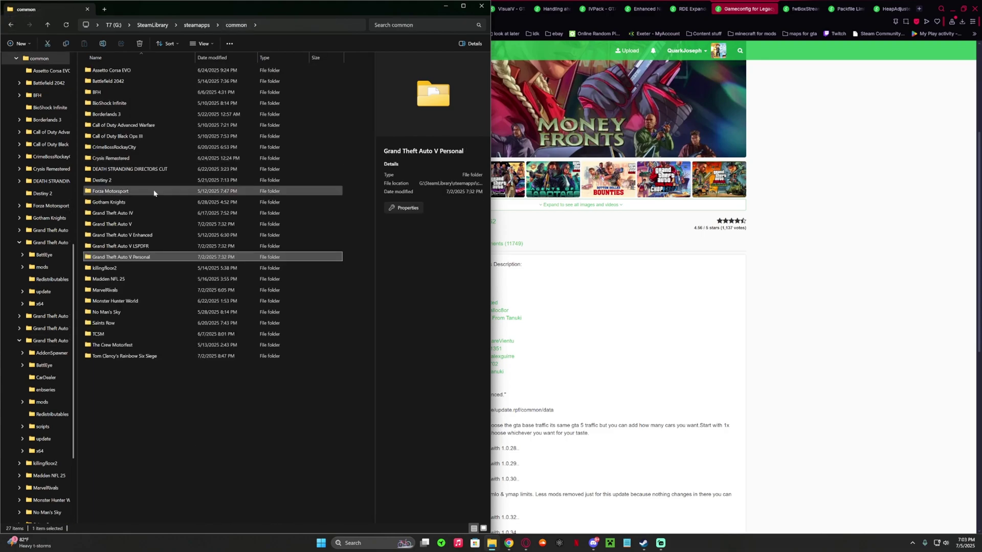
pyautogui.doubleClick(132, 245)
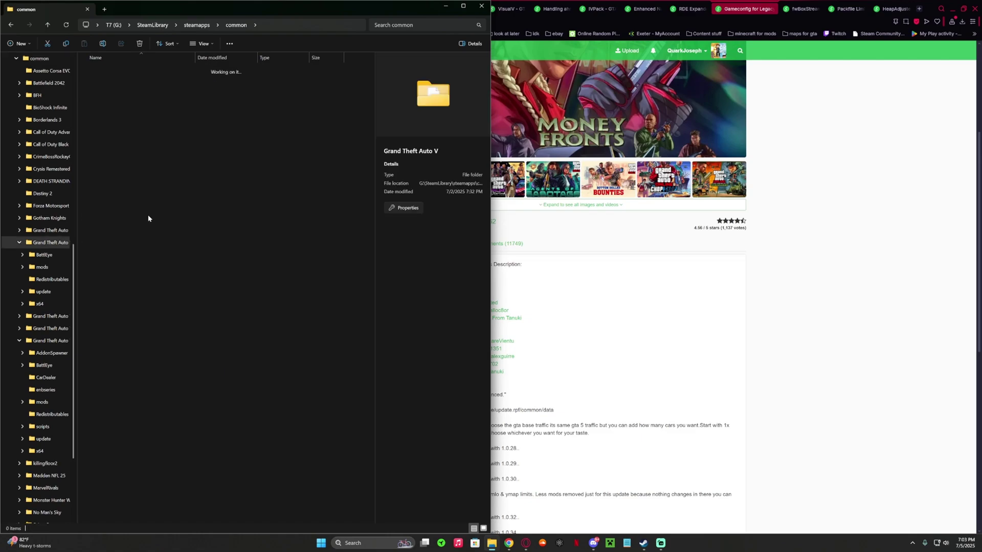
pyautogui.click(553, 205)
# Download the Gameconfig v35 archive and open it in WinRAR.
pyautogui.scroll(2, 553, 205)
pyautogui.scroll(2, 553, 205)
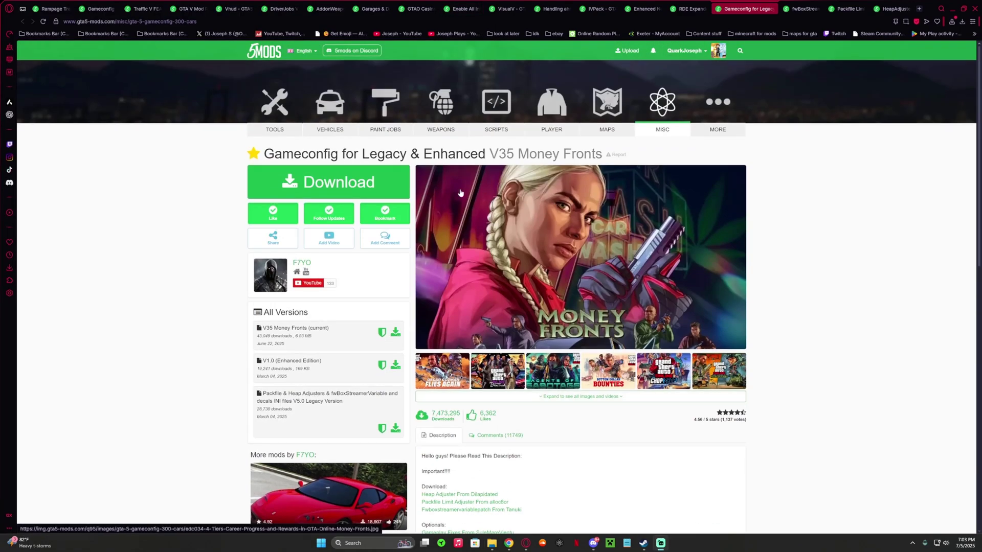
pyautogui.click(345, 173)
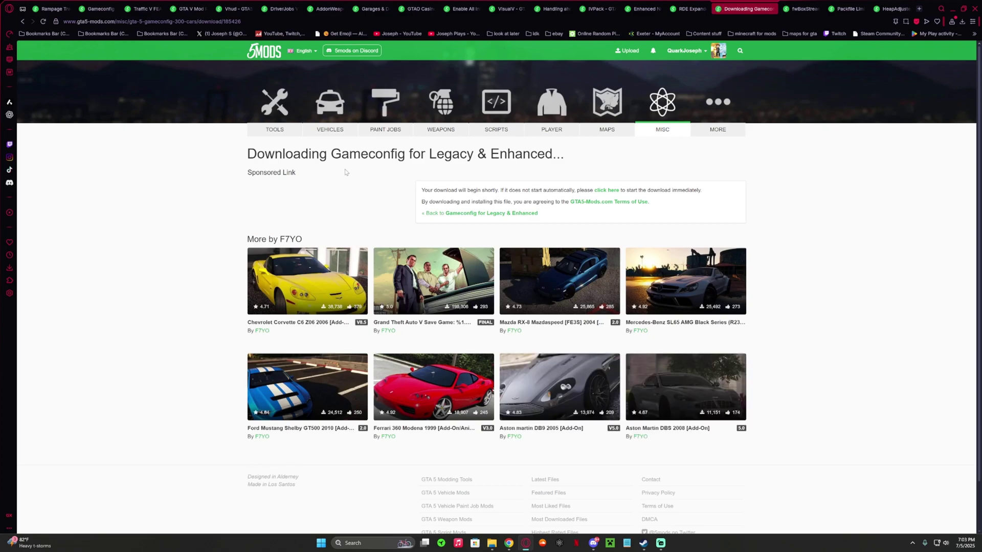
pyautogui.click(808, 64)
# Close the duplicate Gameconfig tab, leaving the mod's description showing.
pyautogui.click(23, 21)
pyautogui.scroll(-5, 443, 267)
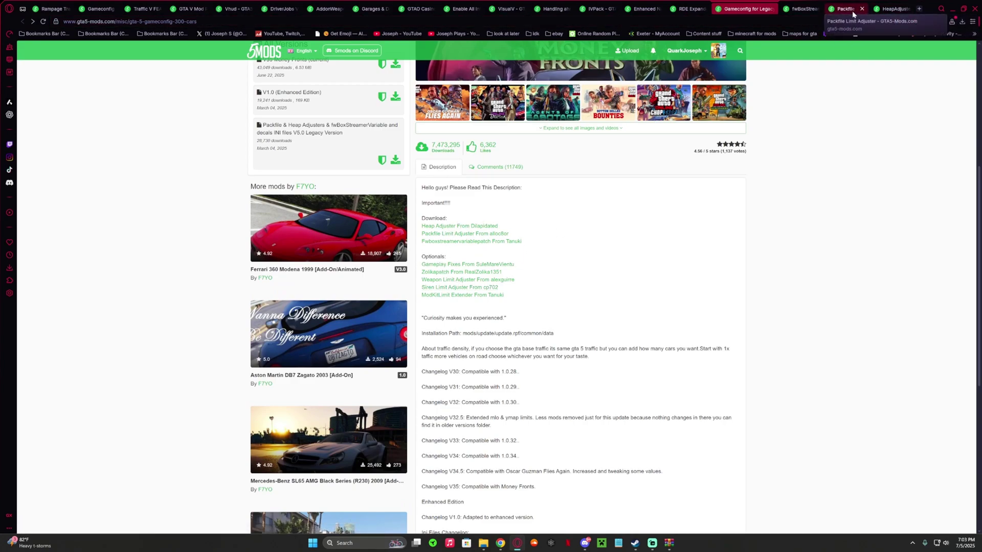
pyautogui.click(116, 9)
# Browse the archive to Gta Config v35 for Money Fronts > For More Mods > Stock Traffic, showing gameconfig.xml.
pyautogui.click(952, 9)
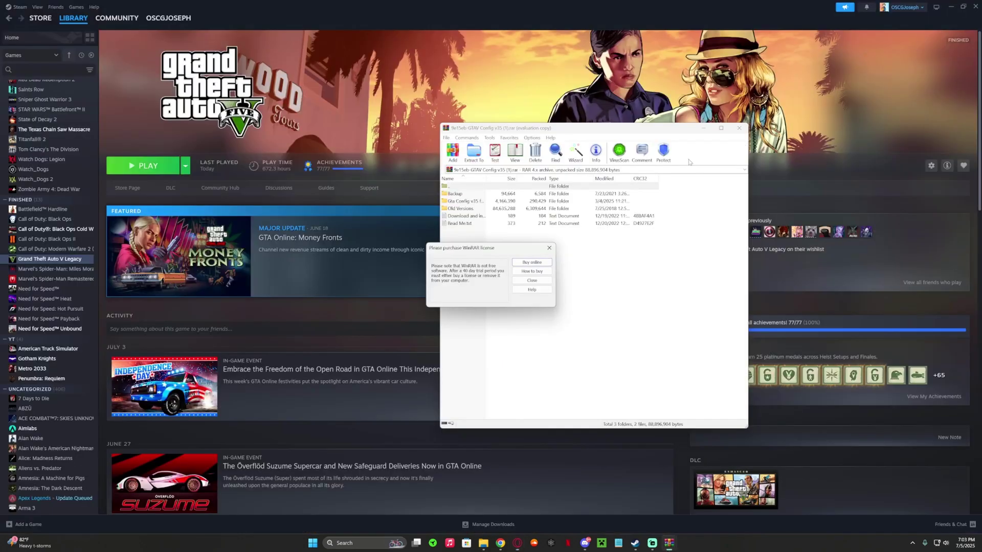
pyautogui.click(549, 248)
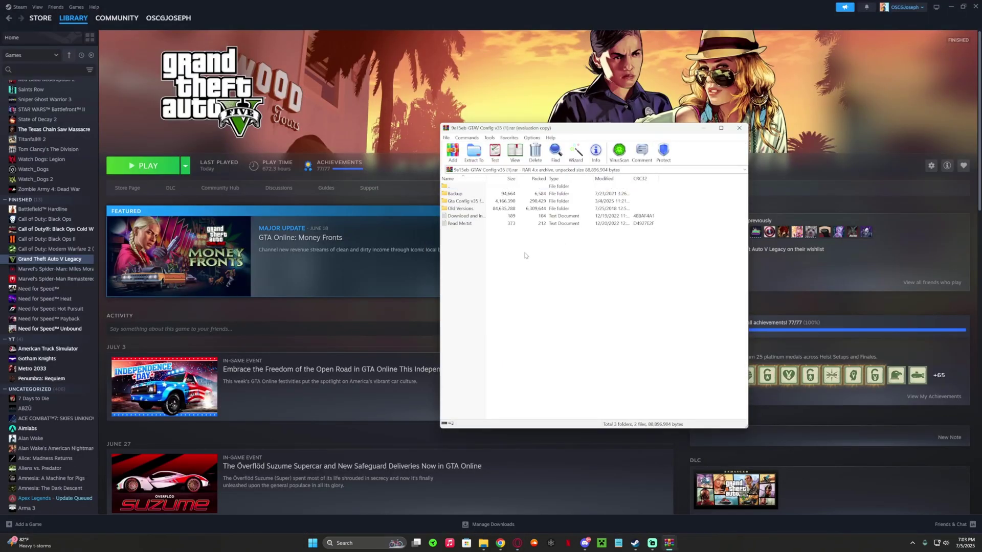
pyautogui.doubleClick(462, 202)
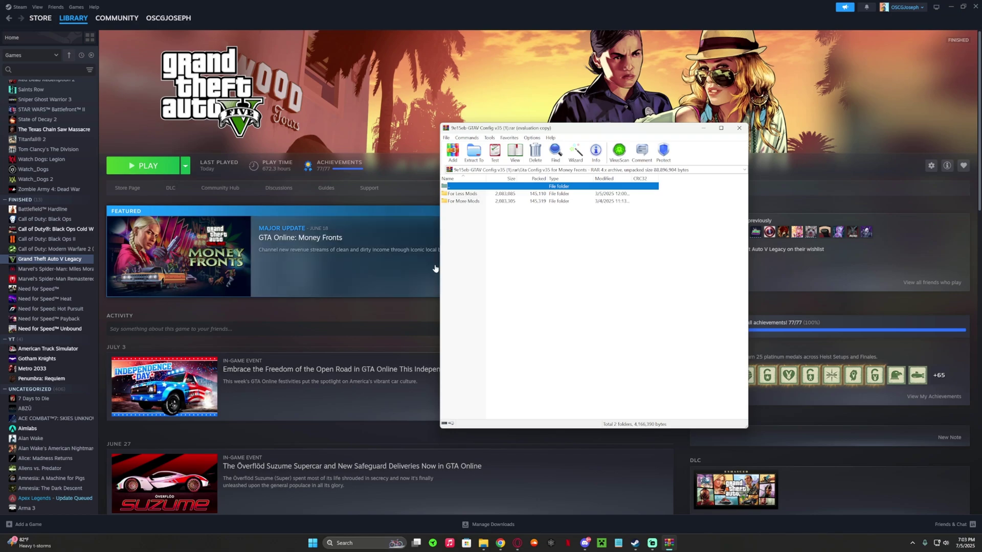
pyautogui.click(475, 228)
pyautogui.doubleClick(463, 201)
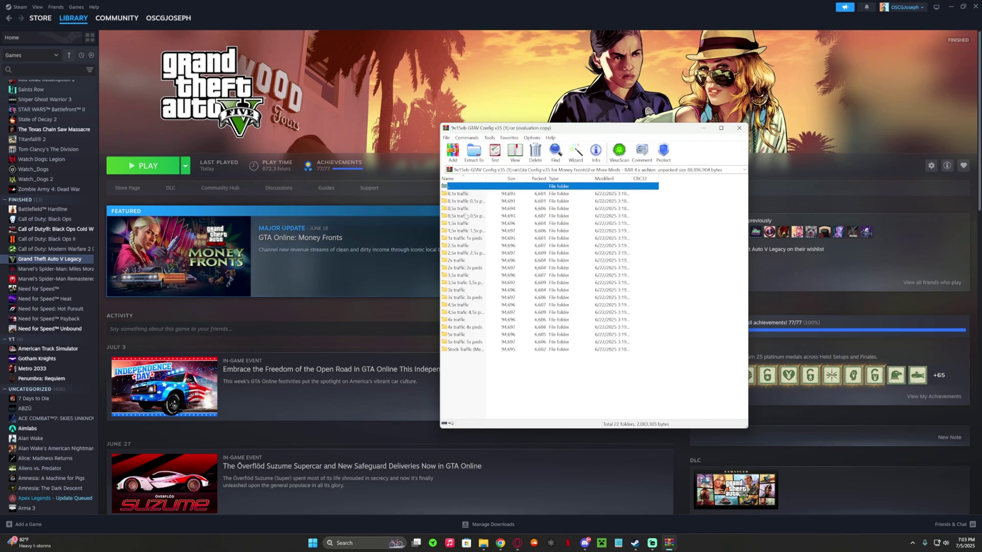
pyautogui.doubleClick(474, 349)
pyautogui.click(951, 7)
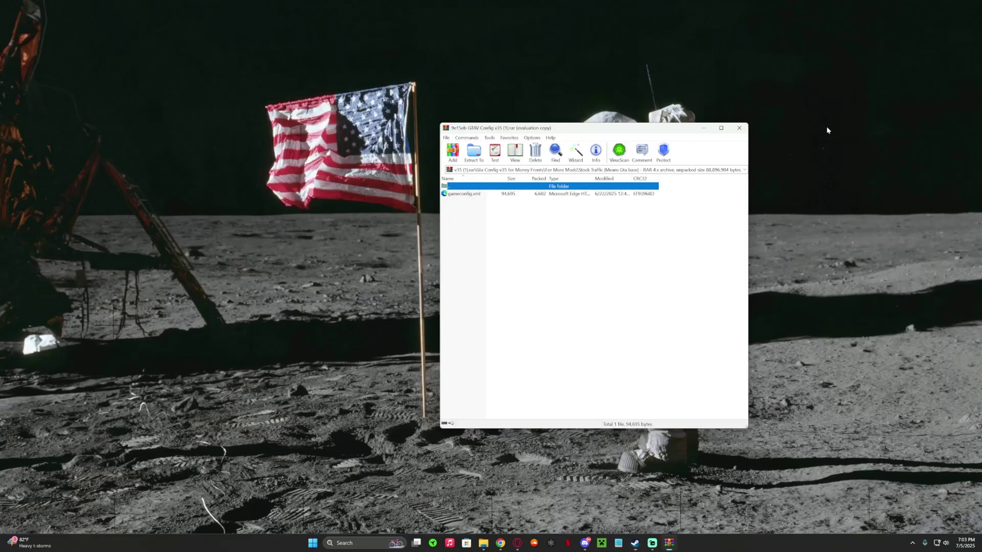
# Search the Start menu and launch OpenIV for GTA V.
pyautogui.press('super')
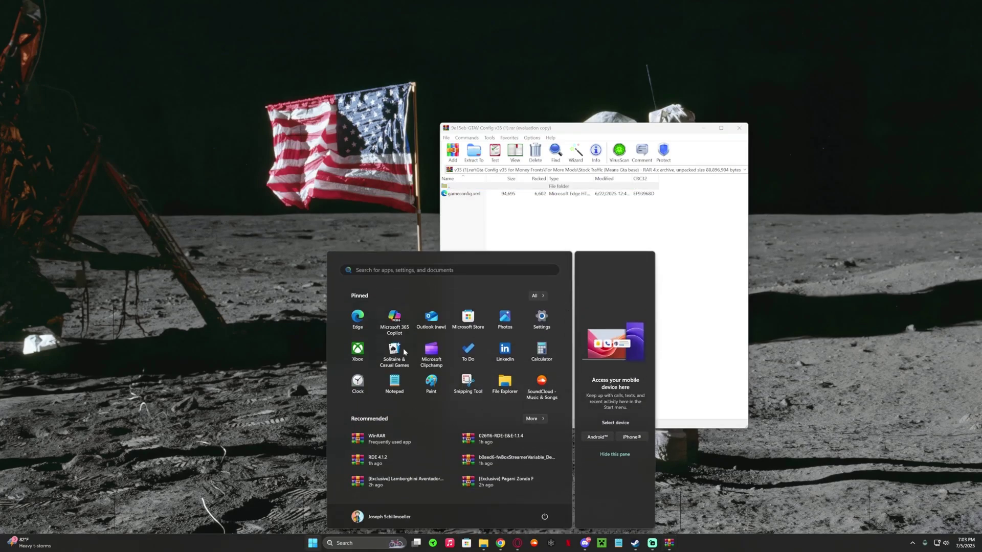
pyautogui.write('java')
pyautogui.click(319, 467)
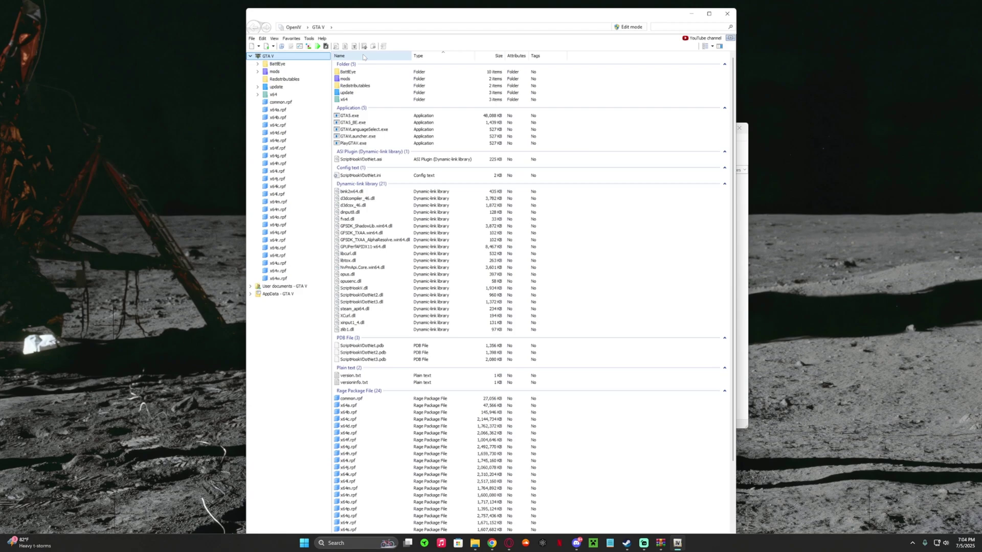
# Turn on edit mode and install OpenIV.asi and openCamera.asi through the ASI Manager.
pyautogui.click(629, 26)
pyautogui.click(516, 297)
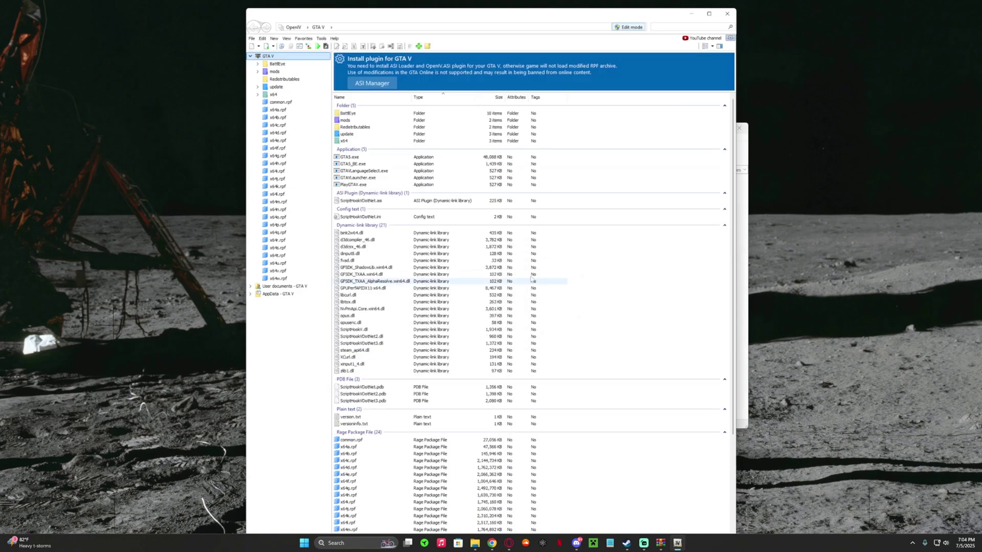
pyautogui.click(380, 86)
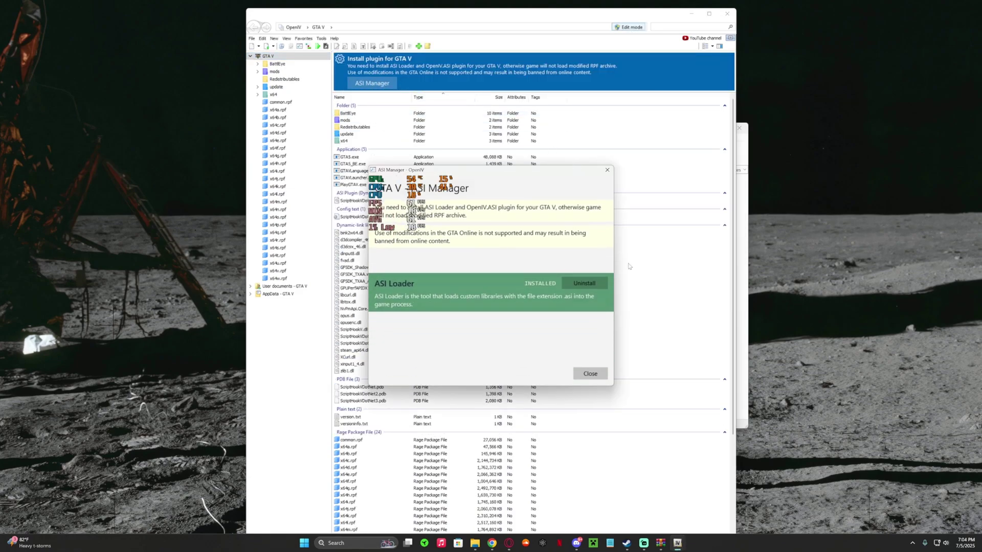
pyautogui.click(574, 299)
pyautogui.click(584, 334)
pyautogui.click(590, 374)
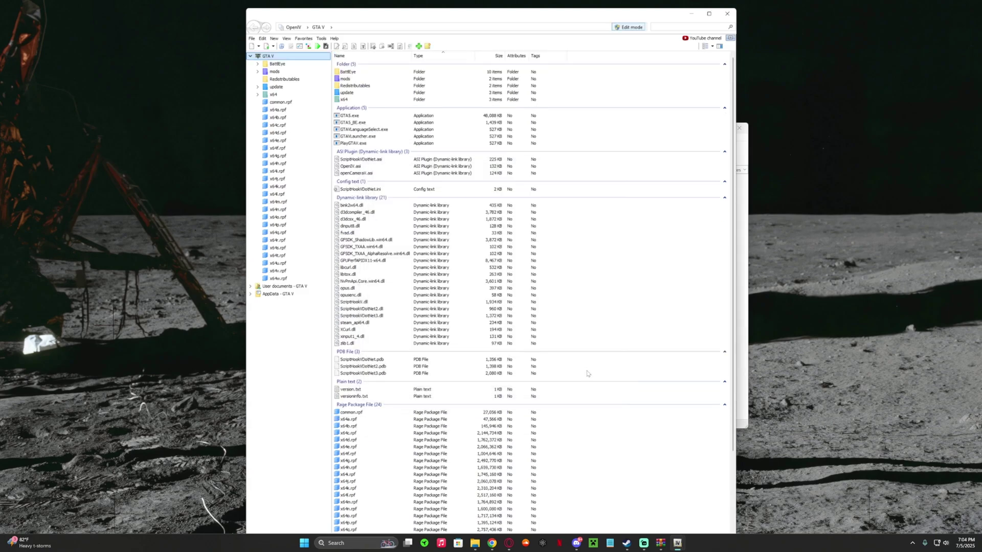
# Navigate to mods\update\update.rpf\common\data in OpenIV.
pyautogui.doubleClick(346, 79)
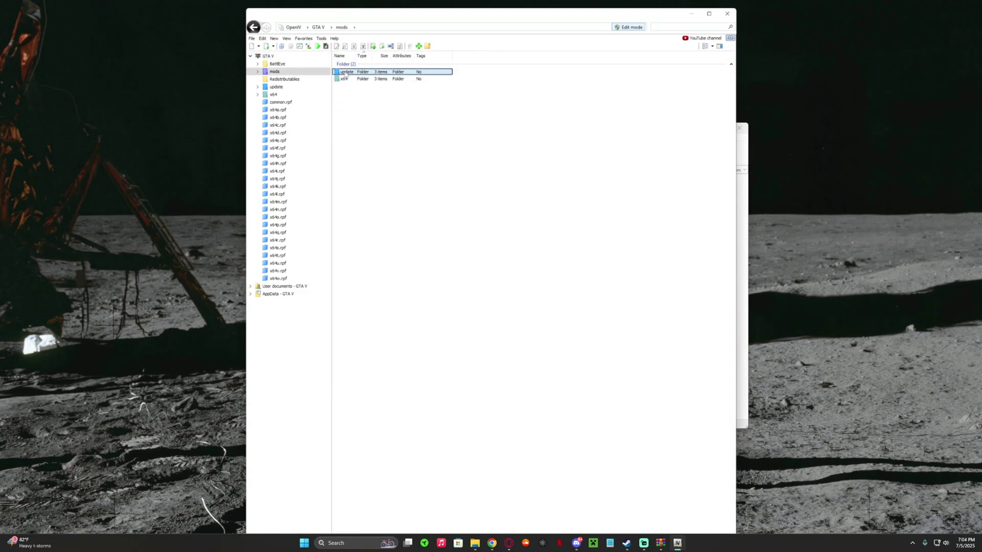
pyautogui.doubleClick(345, 72)
pyautogui.doubleClick(350, 88)
pyautogui.doubleClick(346, 72)
pyautogui.doubleClick(346, 72)
# Drag gameconfig.xml from WinRAR into the data folder and close WinRAR.
pyautogui.click(741, 250)
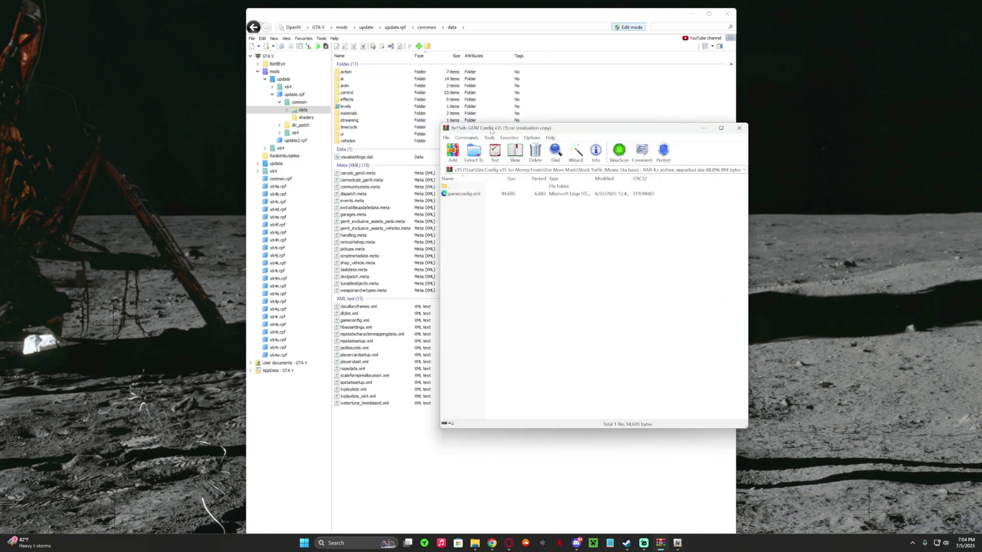
pyautogui.moveTo(491, 130); pyautogui.dragTo(760, 154)
pyautogui.moveTo(733, 216); pyautogui.dragTo(382, 464)
pyautogui.moveTo(820, 151); pyautogui.dragTo(663, 126)
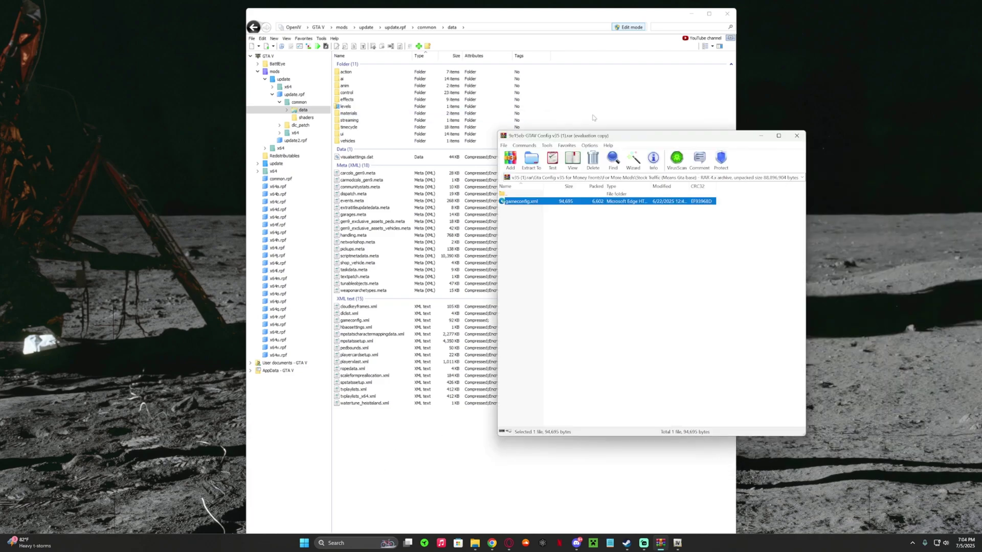
pyautogui.click(797, 135)
pyautogui.click(691, 14)
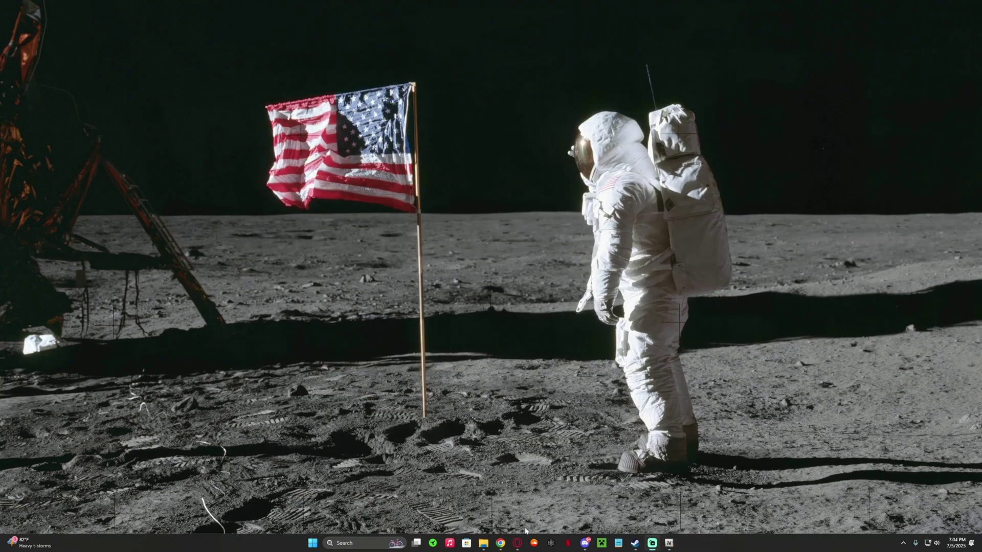
# Close the Gameconfig tab and review the fwBoxStreamerVariable patch page and its vc redist 2022 requirement.
pyautogui.click(515, 484)
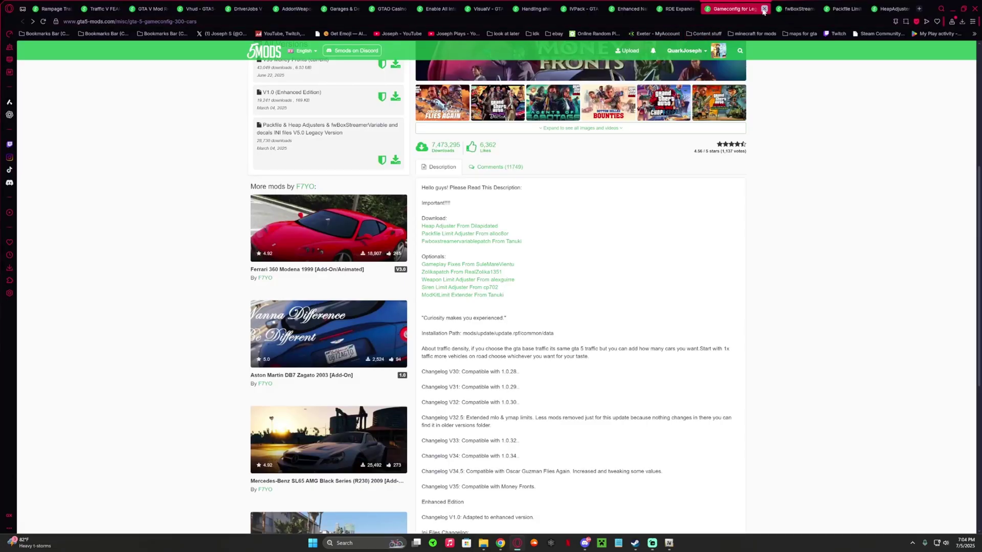
pyautogui.click(763, 9)
pyautogui.moveTo(247, 154); pyautogui.dragTo(525, 154)
pyautogui.click(525, 154)
pyautogui.scroll(-4, 508, 213)
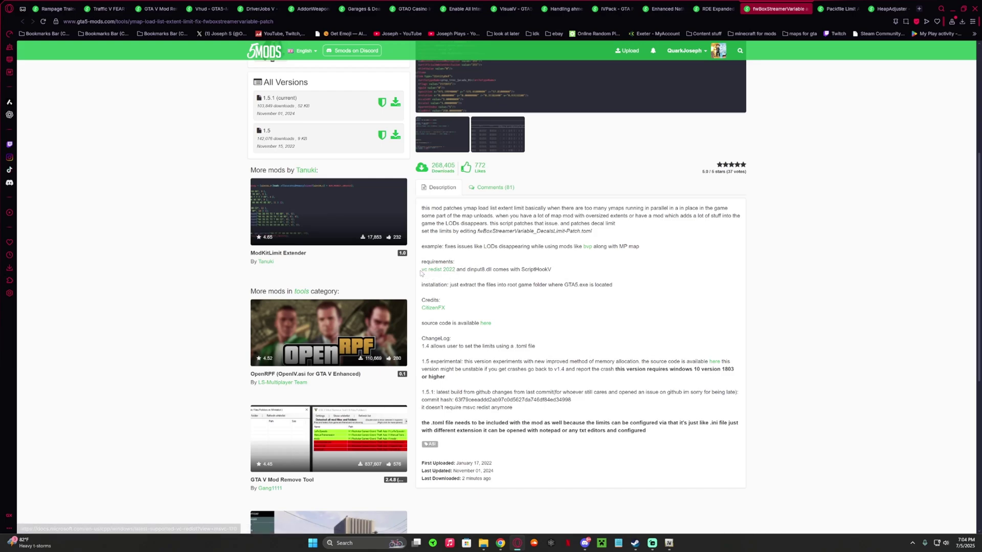
pyautogui.moveTo(421, 269); pyautogui.dragTo(457, 271)
pyautogui.click(528, 265)
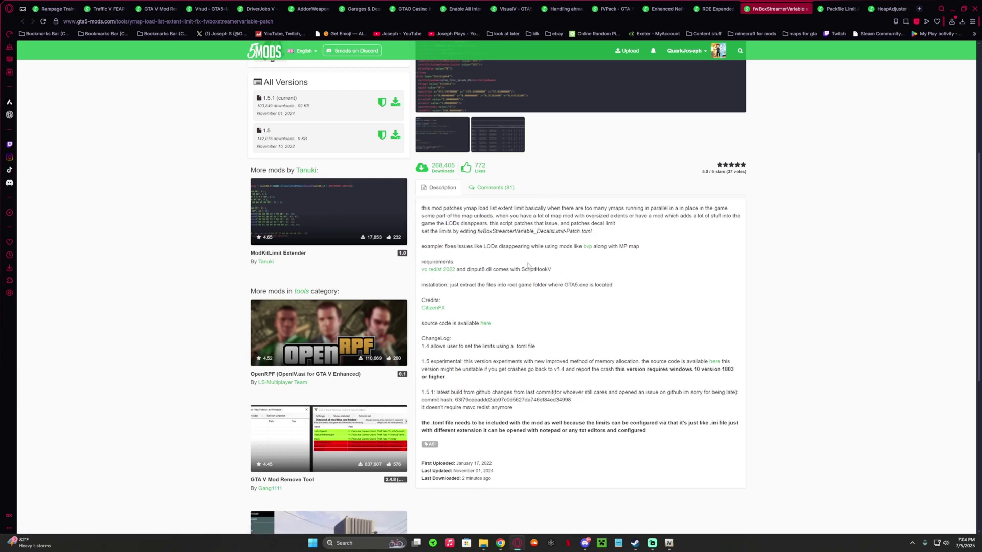
pyautogui.scroll(5, 527, 263)
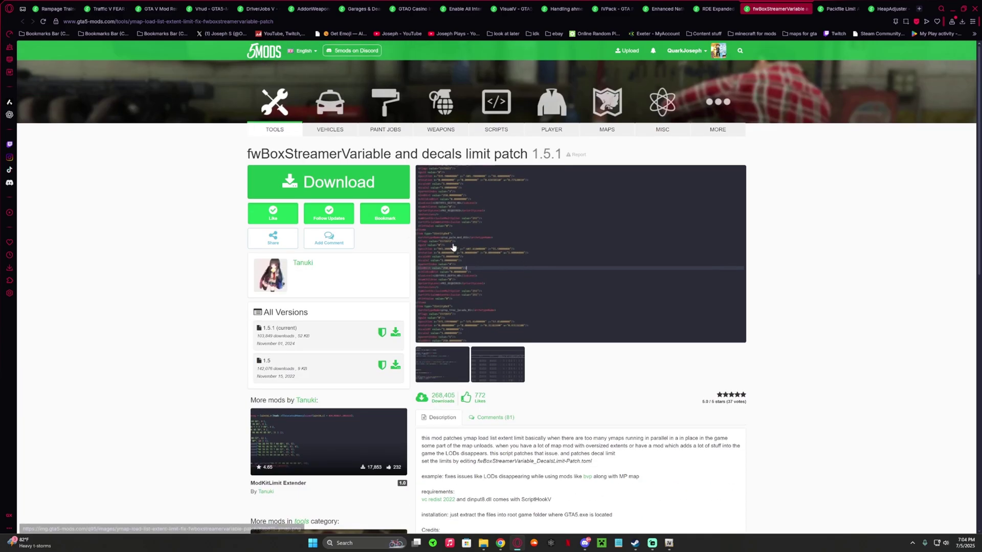
# Download the fwBoxStreamerVariable patch, open its archive, and reopen the mod page's installation notes.
pyautogui.click(316, 185)
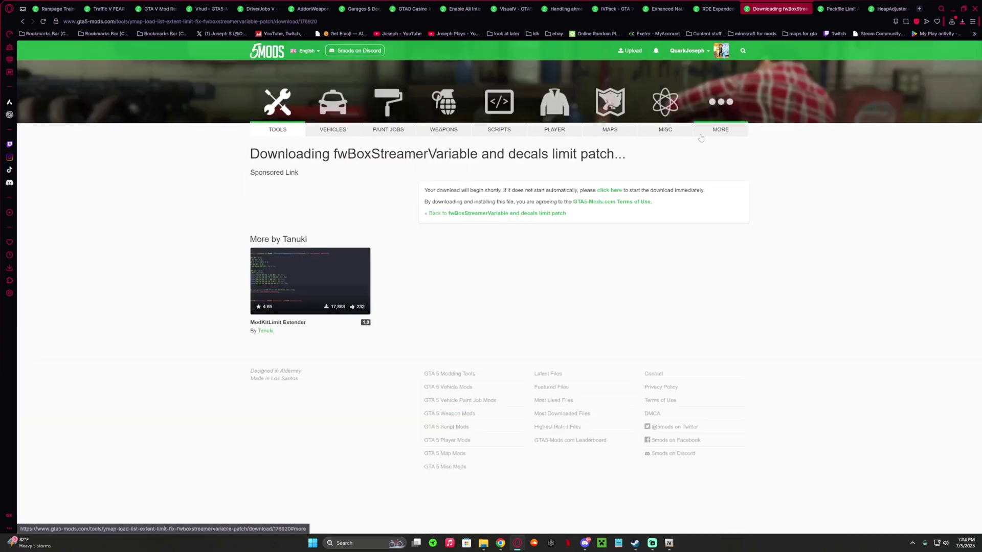
pyautogui.click(829, 51)
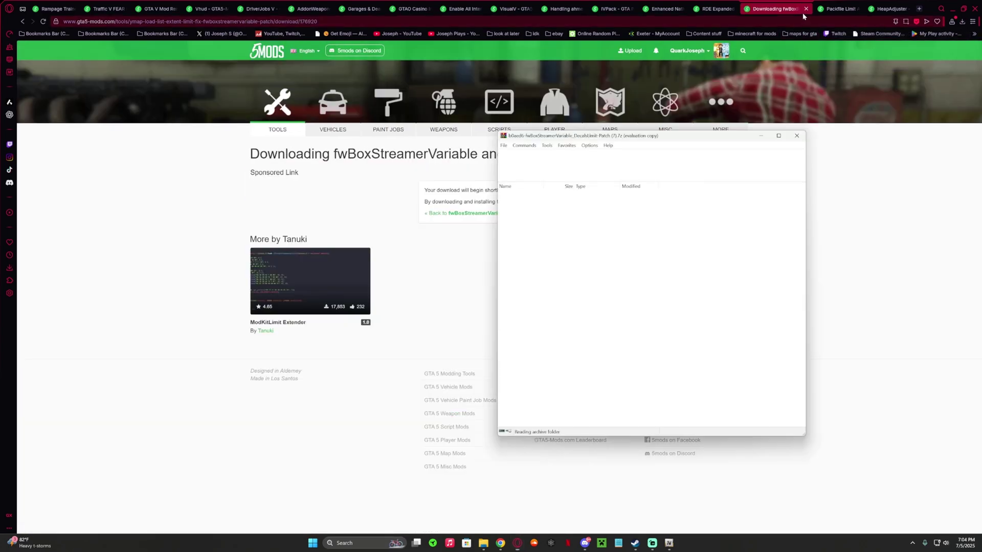
pyautogui.click(808, 9)
pyautogui.rightClick(925, 7)
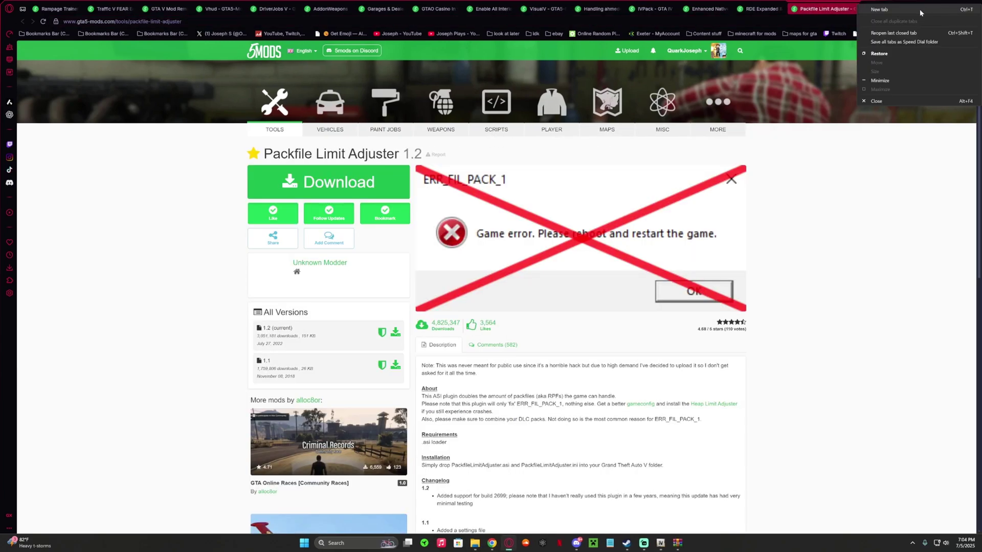
pyautogui.click(890, 33)
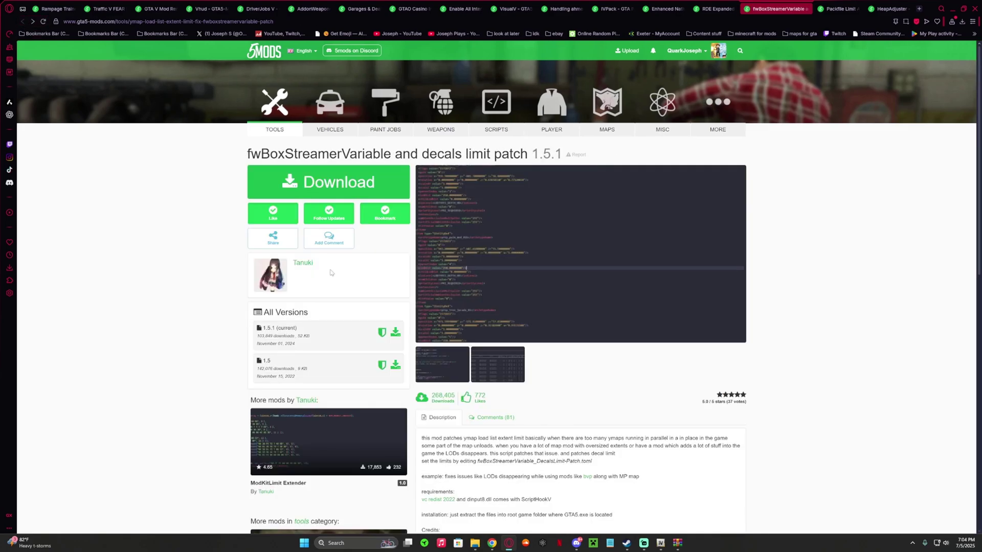
pyautogui.scroll(-4, 331, 273)
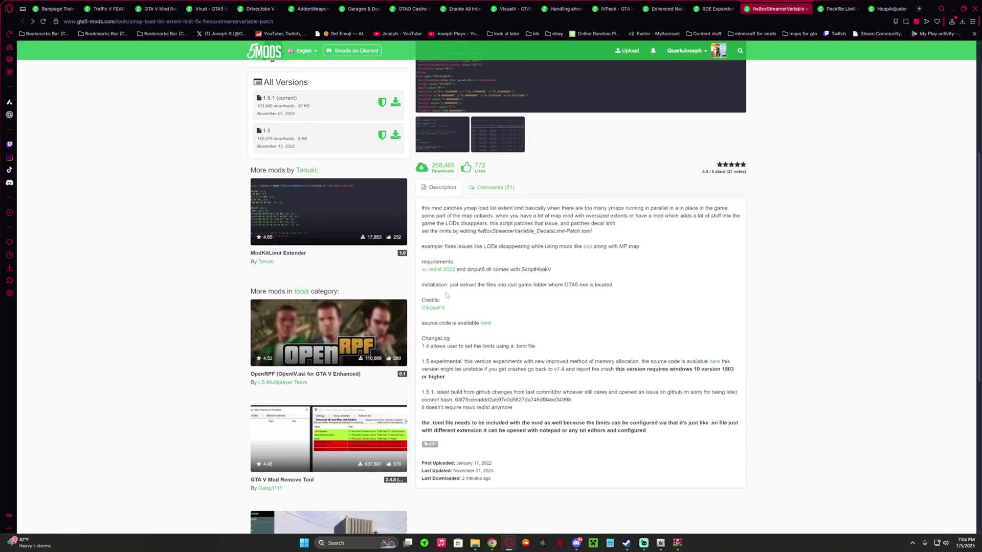
# Copy the fwBoxStreamerVariable ASI and TOML files from the archive into the Grand Theft Auto V folder.
pyautogui.click(952, 8)
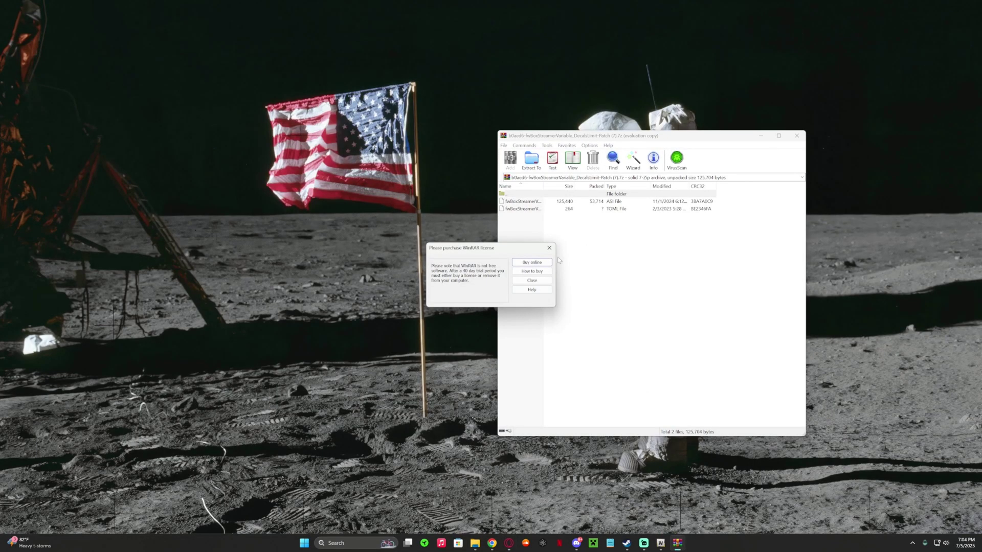
pyautogui.click(550, 247)
pyautogui.click(472, 544)
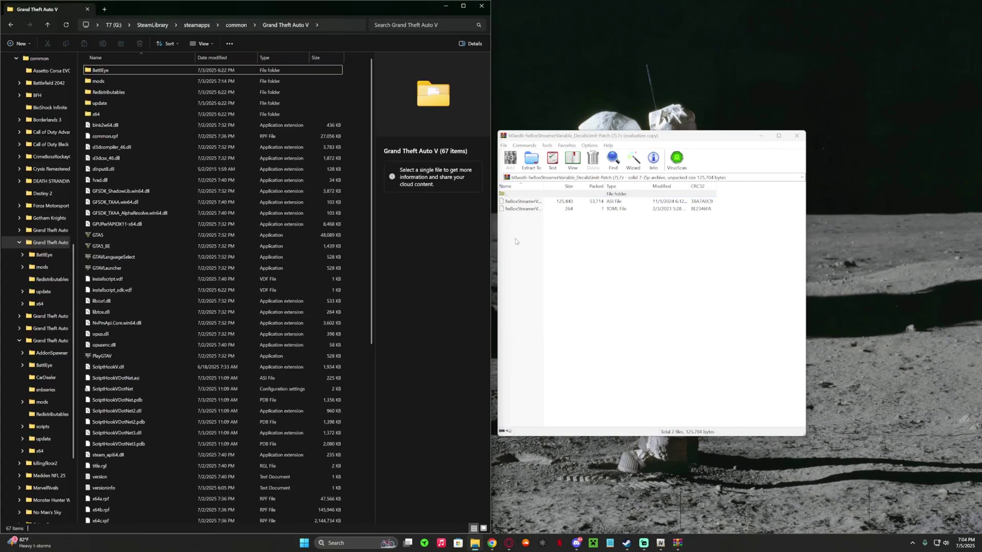
pyautogui.moveTo(537, 290); pyautogui.dragTo(536, 200)
pyautogui.moveTo(313, 238); pyautogui.dragTo(253, 316)
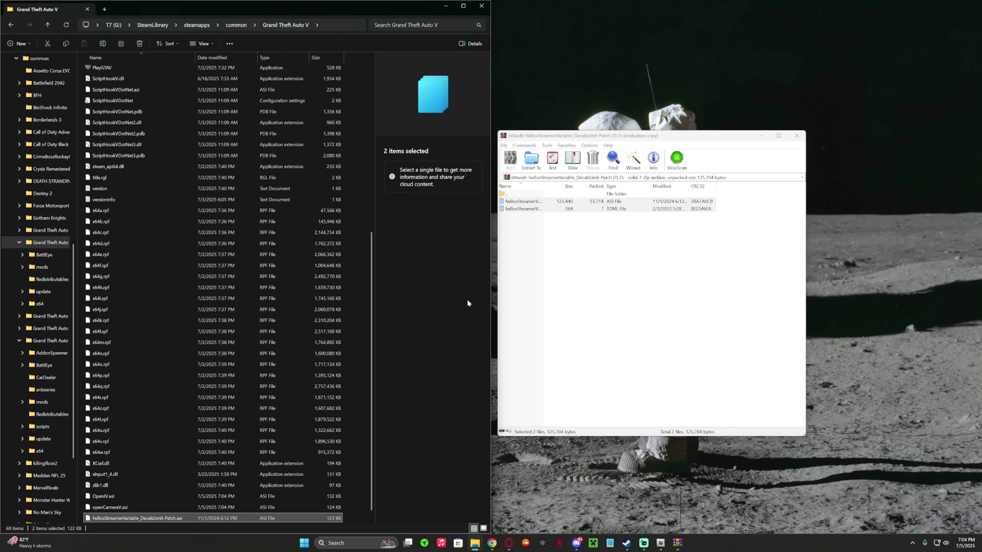
pyautogui.click(796, 137)
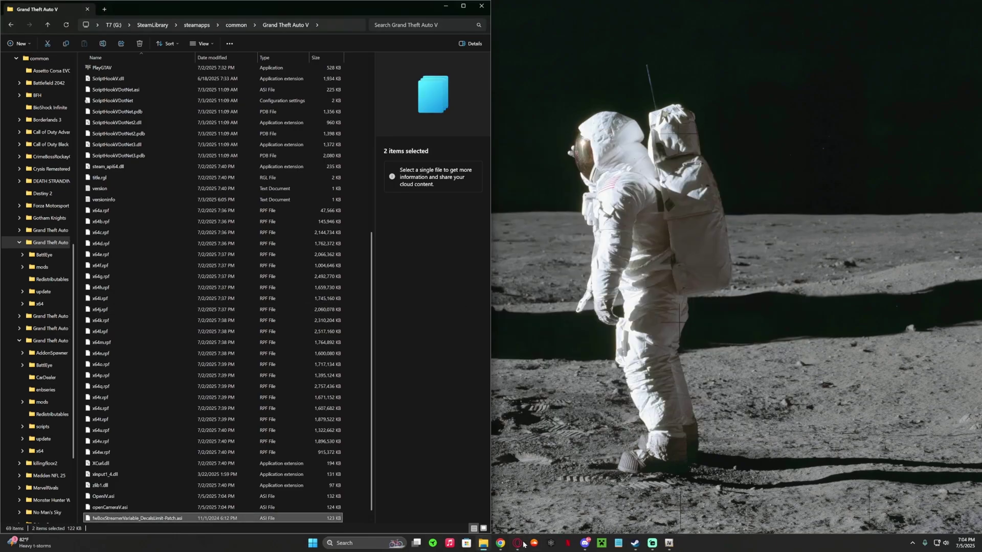
pyautogui.click(518, 543)
# Close the fwBoxStreamer tab, download Packfile Limit Adjuster and open its zip.
pyautogui.click(806, 9)
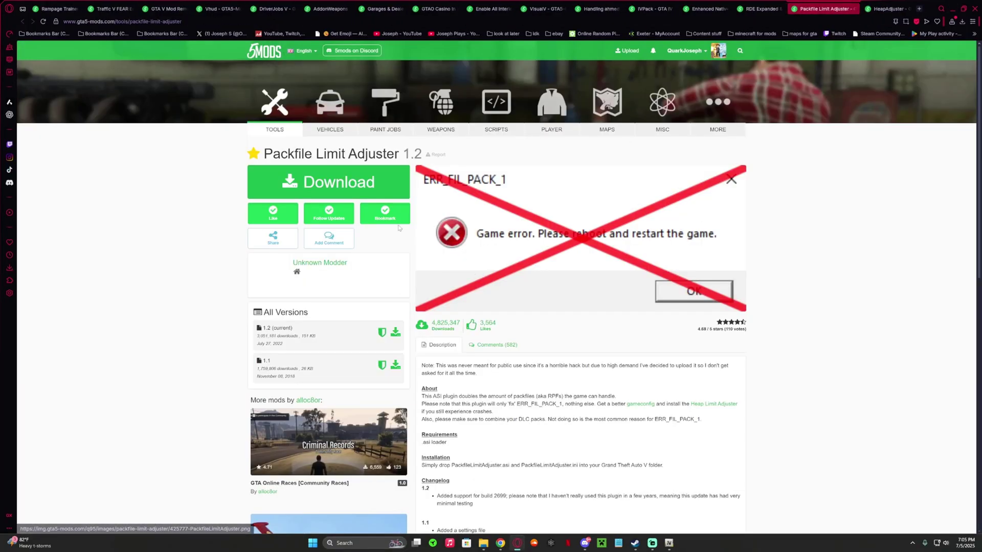
pyautogui.scroll(-5, 616, 336)
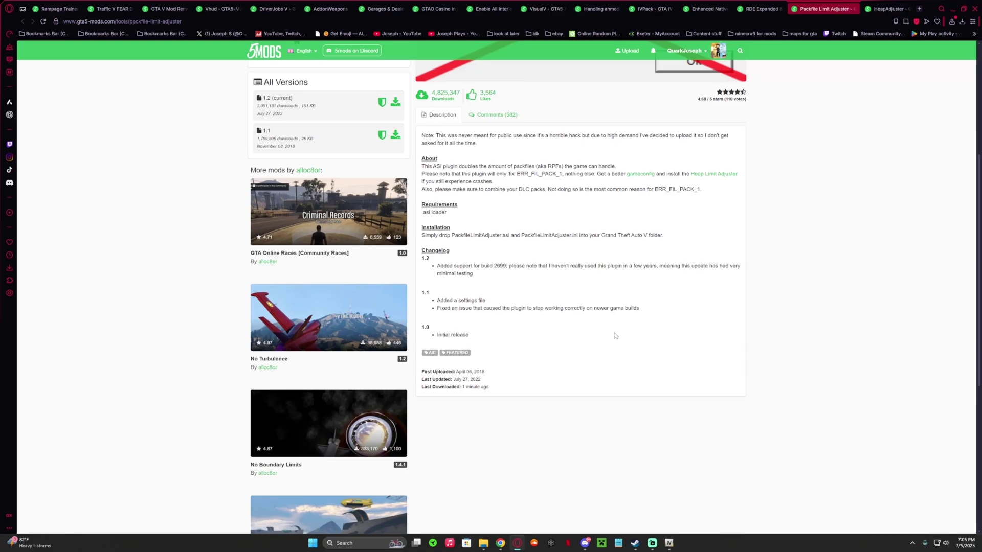
pyautogui.scroll(1, 724, 317)
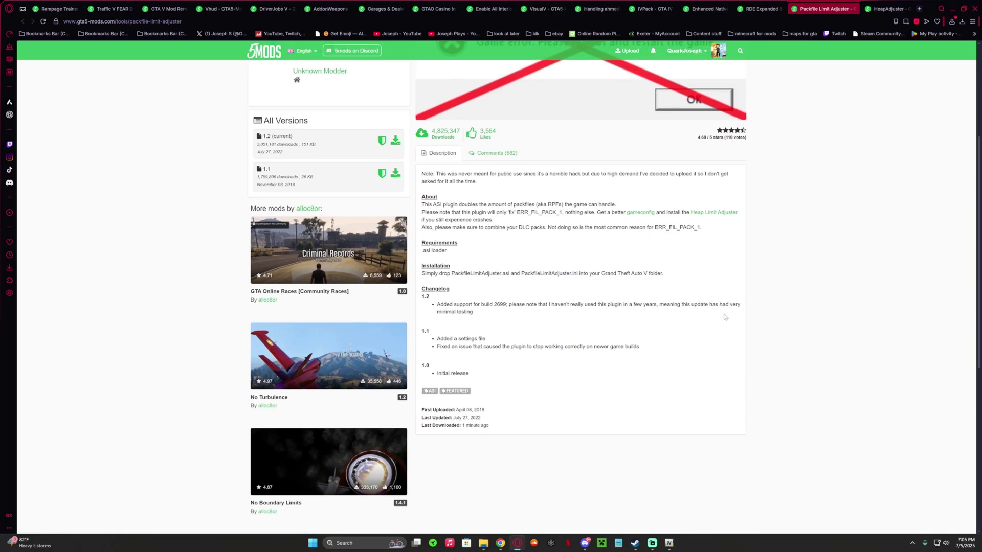
pyautogui.scroll(4, 724, 318)
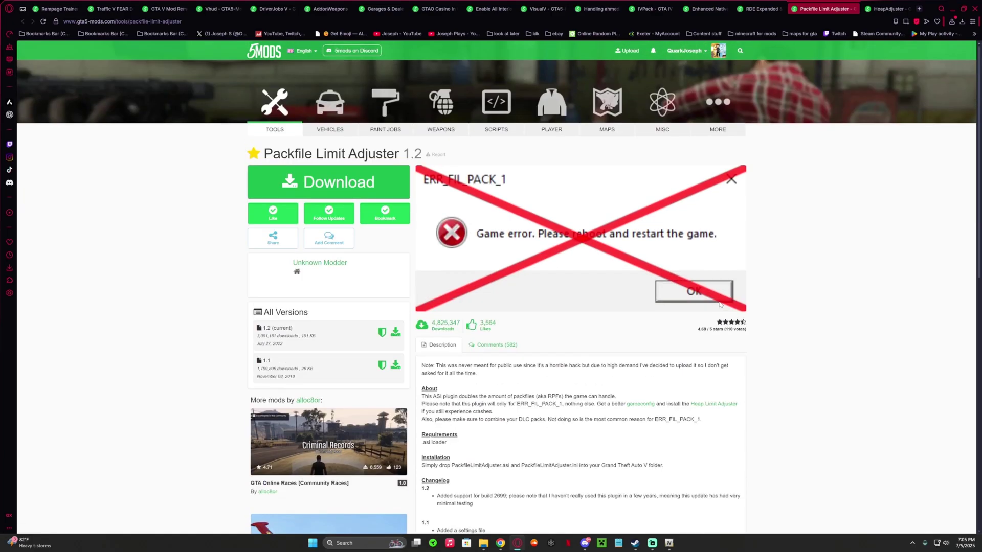
pyautogui.click(329, 182)
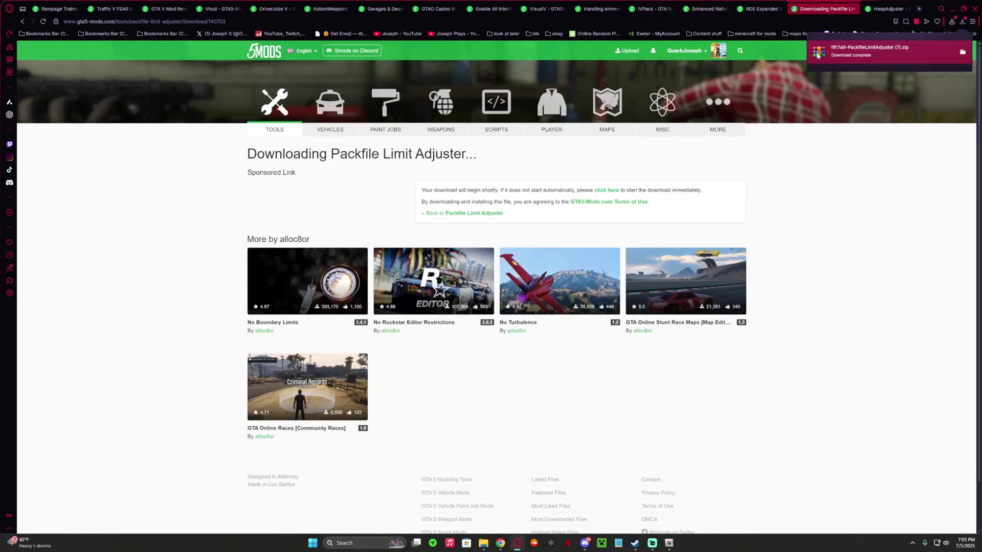
pyautogui.click(870, 51)
pyautogui.click(857, 9)
# Copy the PackfileLimitAdjuster ASI and INI files into the Grand Theft Auto V folder.
pyautogui.click(952, 9)
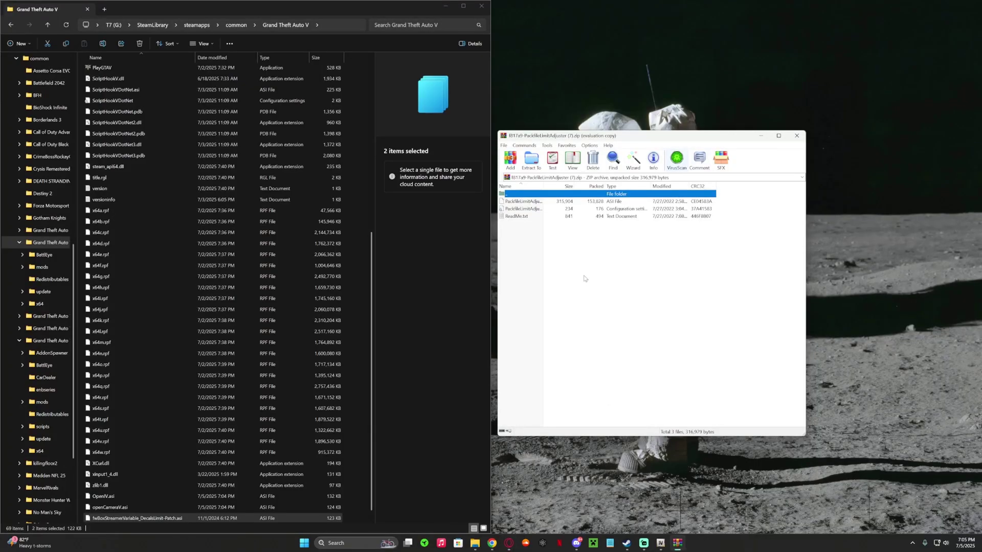
pyautogui.click(710, 256)
pyautogui.click(706, 201)
pyautogui.keyDown('shift'); pyautogui.click(709, 207); pyautogui.keyUp('shift')
pyautogui.moveTo(230, 345); pyautogui.dragTo(230, 344)
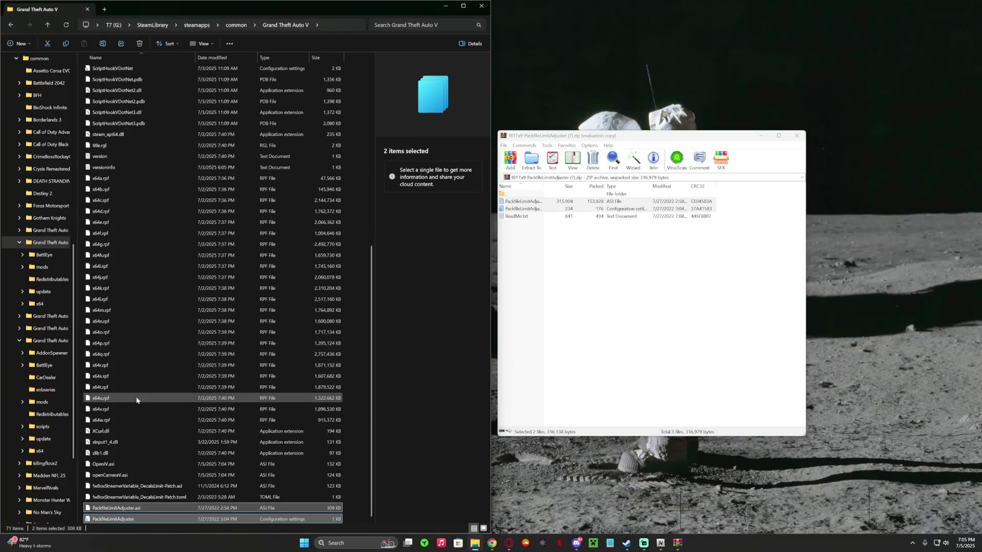
pyautogui.click(113, 516)
# Open PackfileLimitAdjuster.ini, confirm packfile_list_size is 7344, and close Notepad.
pyautogui.doubleClick(113, 517)
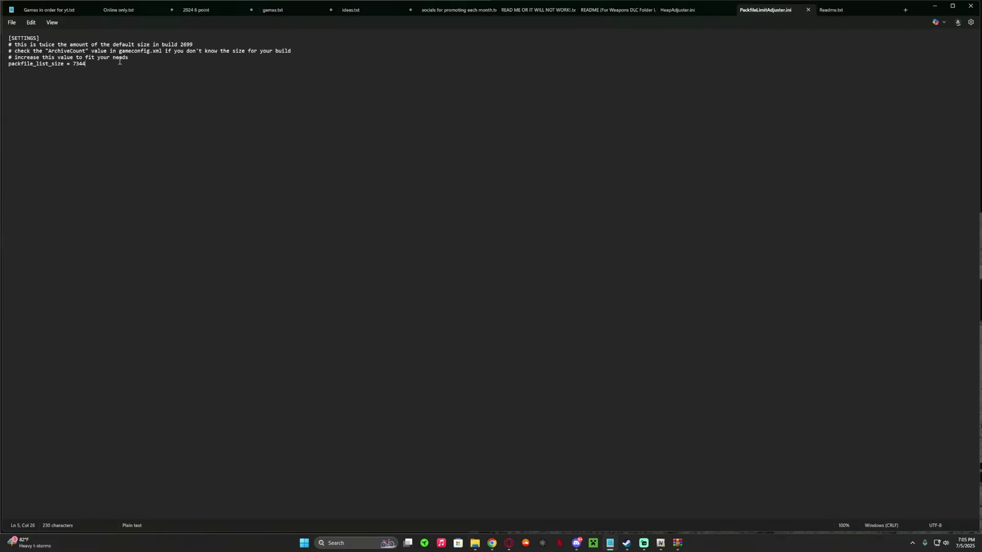
pyautogui.doubleClick(74, 65)
pyautogui.click(970, 6)
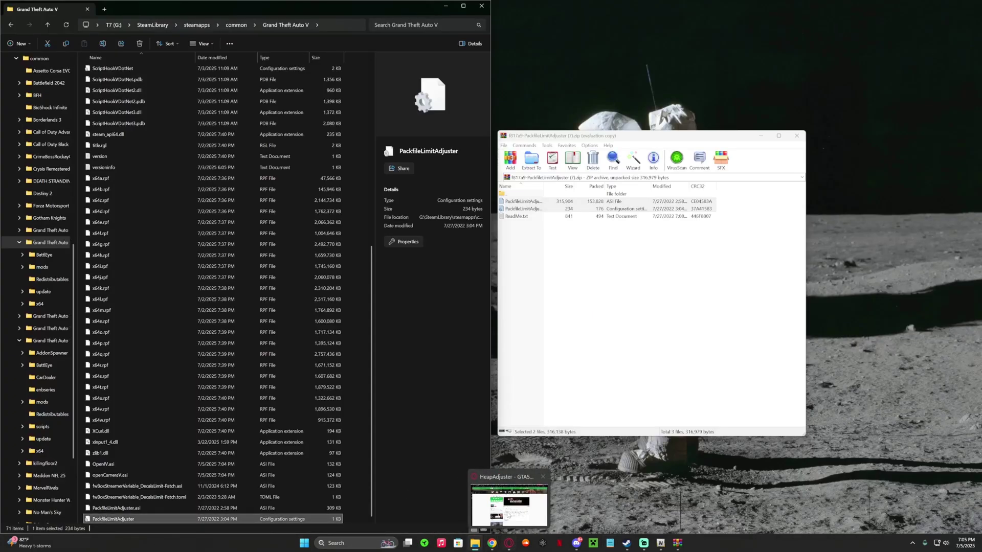
# On the HeapAdjuster mod page, follow the link to the original heap-limit-adjuster-600-mb-of-heap mod and select its title.
pyautogui.click(509, 543)
pyautogui.scroll(-3, 508, 228)
pyautogui.scroll(3, 522, 286)
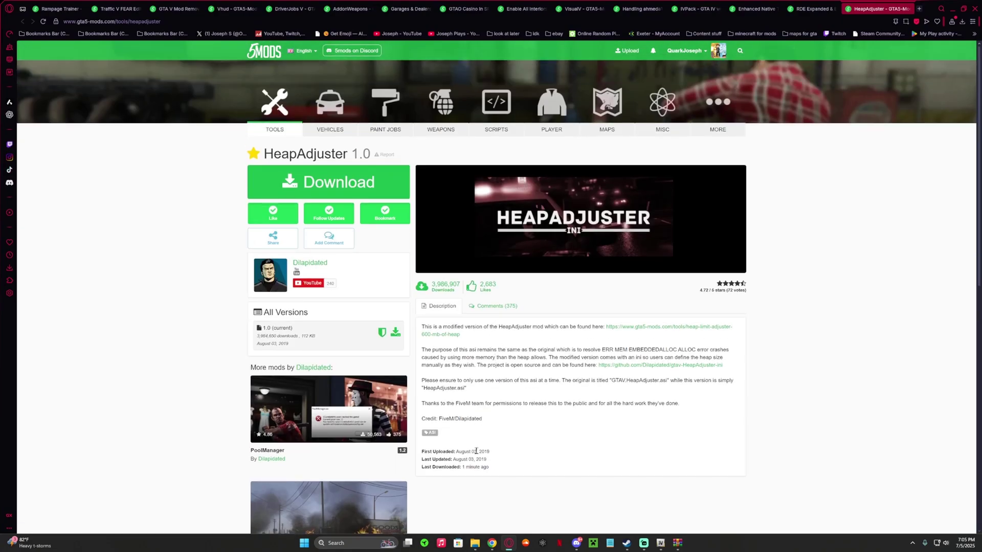
pyautogui.click(660, 327)
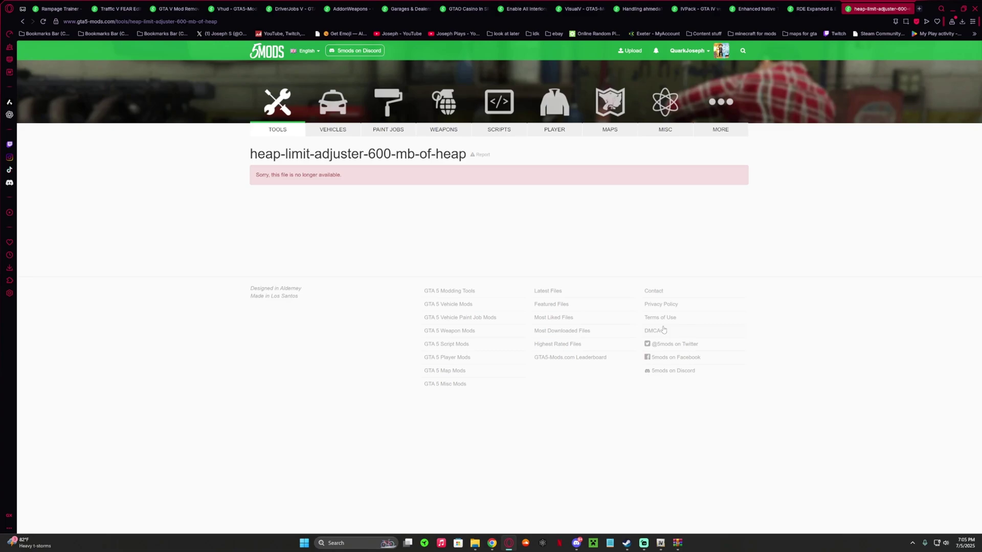
pyautogui.moveTo(249, 156); pyautogui.dragTo(454, 156)
pyautogui.moveTo(249, 156); pyautogui.dragTo(466, 157)
pyautogui.click(466, 157)
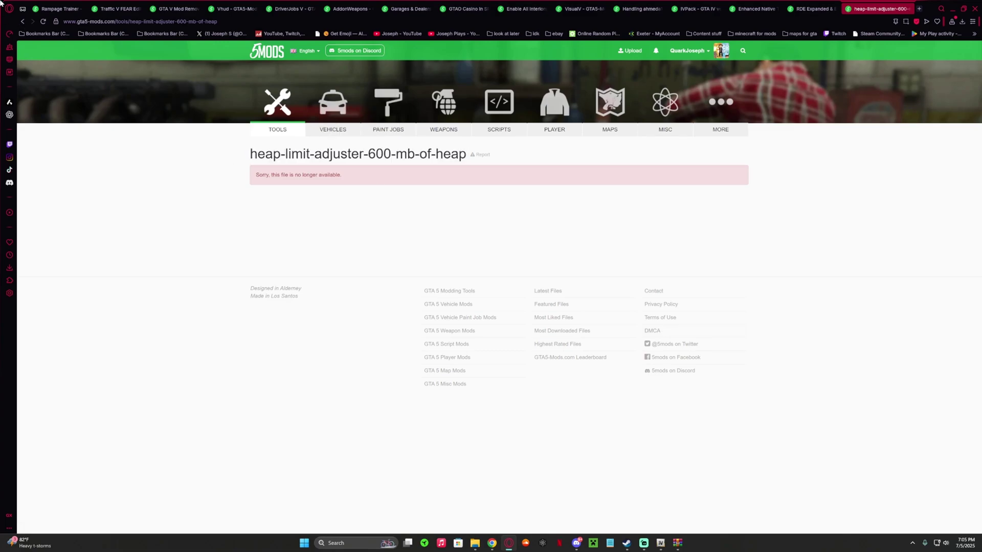
# Return to the HeapAdjuster page and download HeapAdjuster 1.0.
pyautogui.click(22, 21)
pyautogui.scroll(-4, 387, 277)
pyautogui.scroll(4, 386, 277)
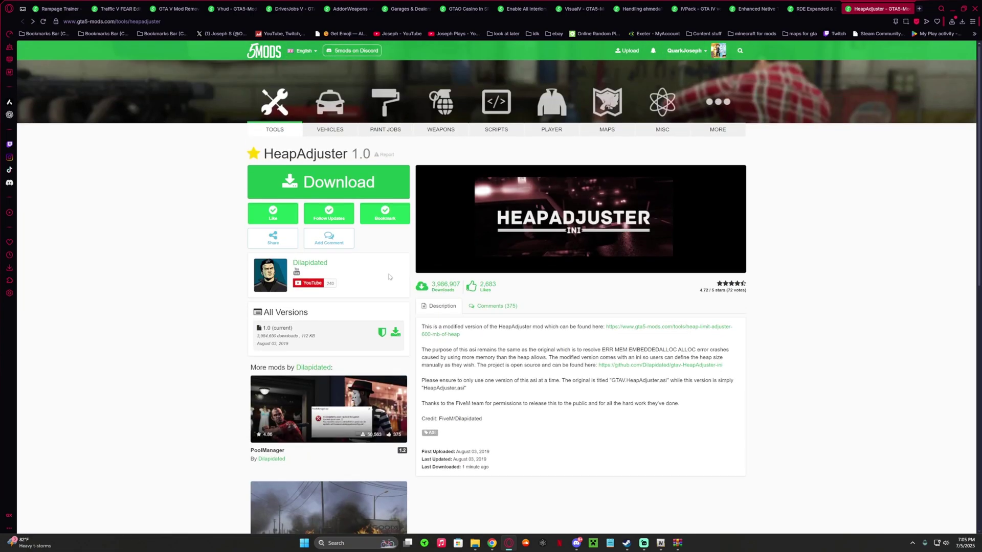
pyautogui.scroll(-5, 219, 296)
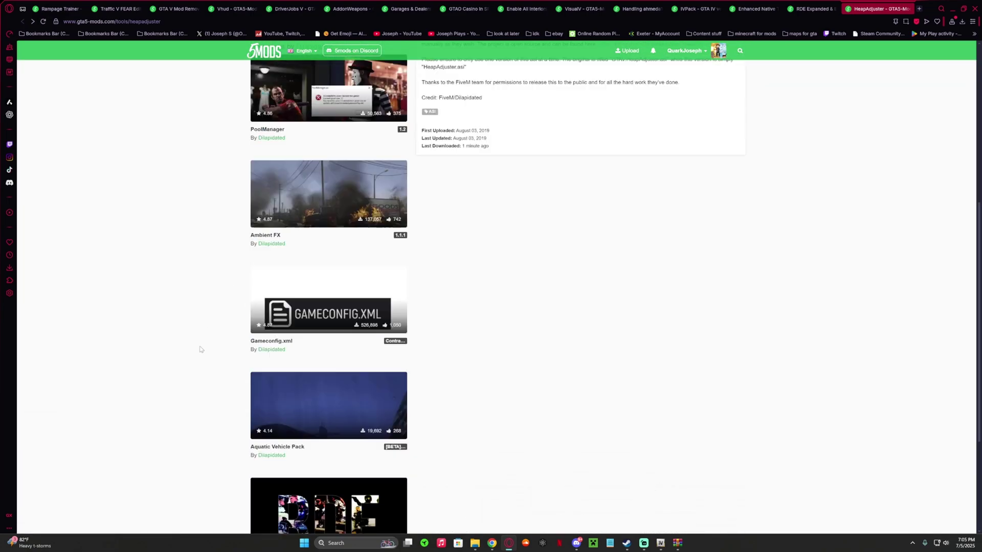
pyautogui.scroll(5, 201, 349)
pyautogui.click(300, 170)
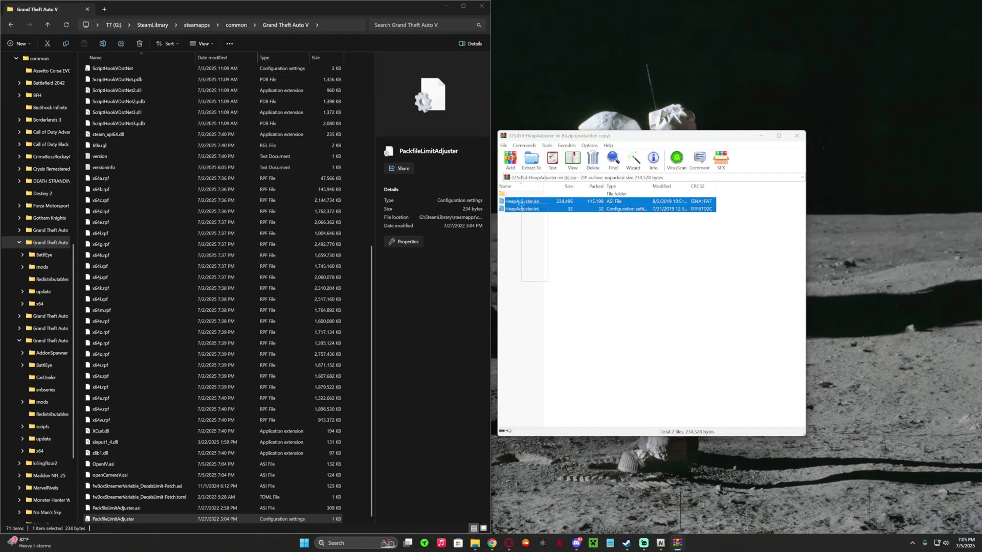
# Dismiss the WinRAR licence reminder and copy HeapAdjuster.asi and HeapAdjuster.ini into the Grand Theft Auto V folder.
pyautogui.moveTo(702, 258); pyautogui.dragTo(705, 257)
pyautogui.click(714, 257)
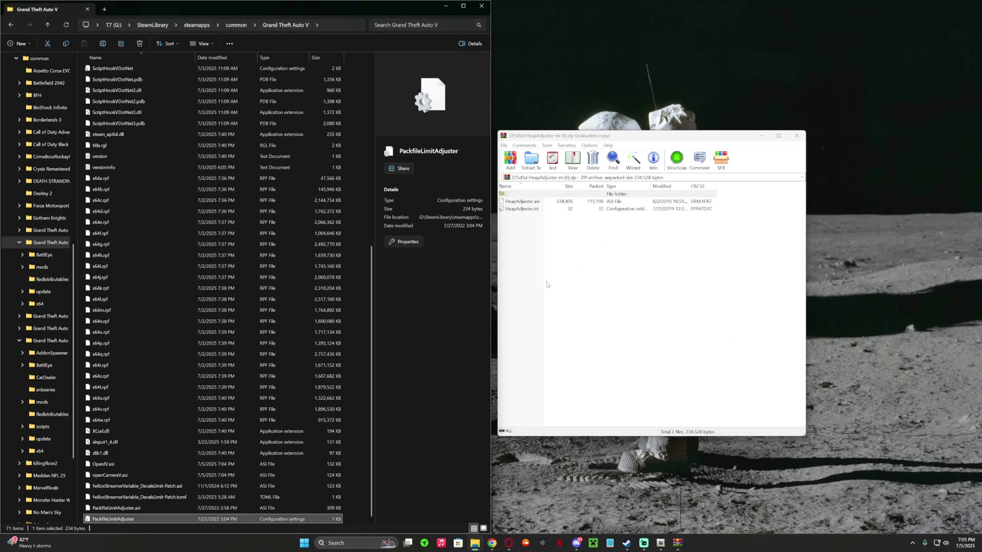
pyautogui.moveTo(547, 284); pyautogui.dragTo(150, 441)
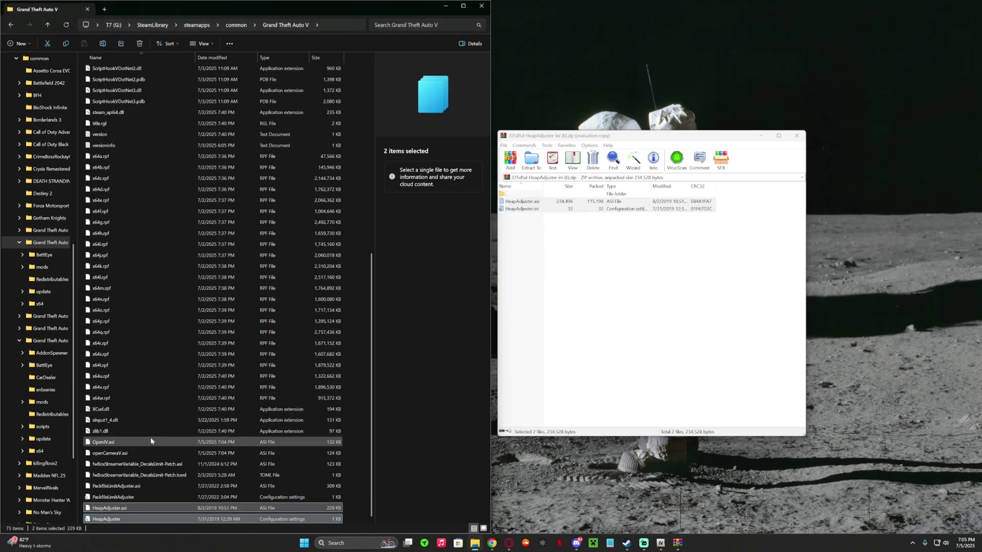
pyautogui.click(104, 521)
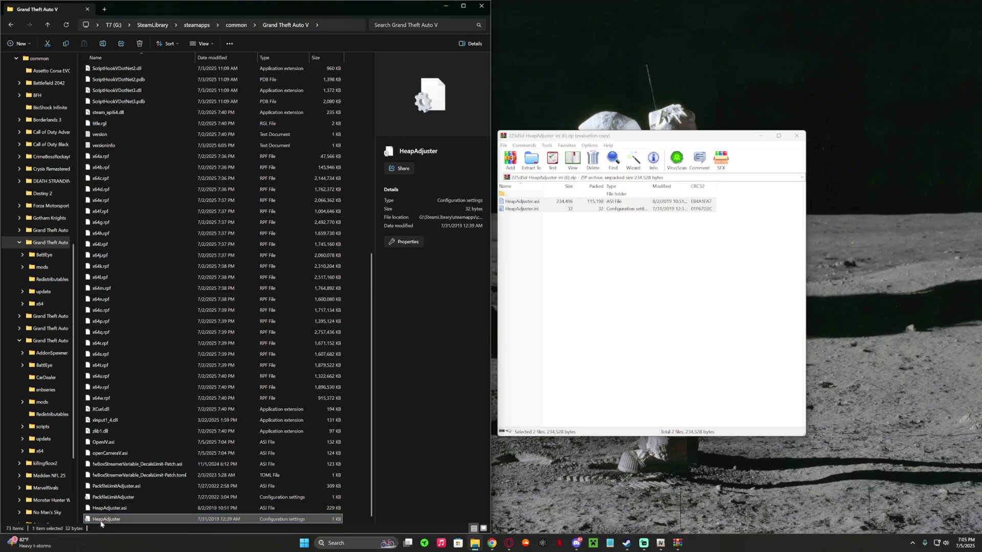
# Open HeapAdjuster.ini and save it with HEAP_SIZE changed from 750 to 2000.
pyautogui.doubleClick(104, 519)
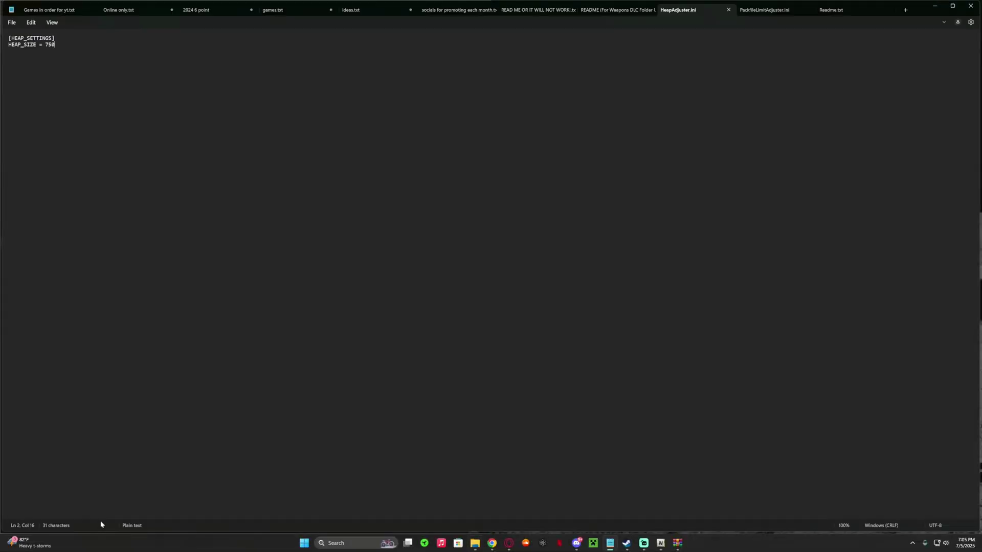
pyautogui.moveTo(63, 51); pyautogui.dragTo(45, 52)
pyautogui.press('BackSpace')
pyautogui.click(11, 22)
pyautogui.click(31, 99)
# Review the HEAP_SIZE = 2000 value and close Notepad.
pyautogui.moveTo(59, 45); pyautogui.dragTo(48, 49)
pyautogui.click(117, 47)
pyautogui.moveTo(109, 57); pyautogui.dragTo(49, 56)
pyautogui.click(110, 53)
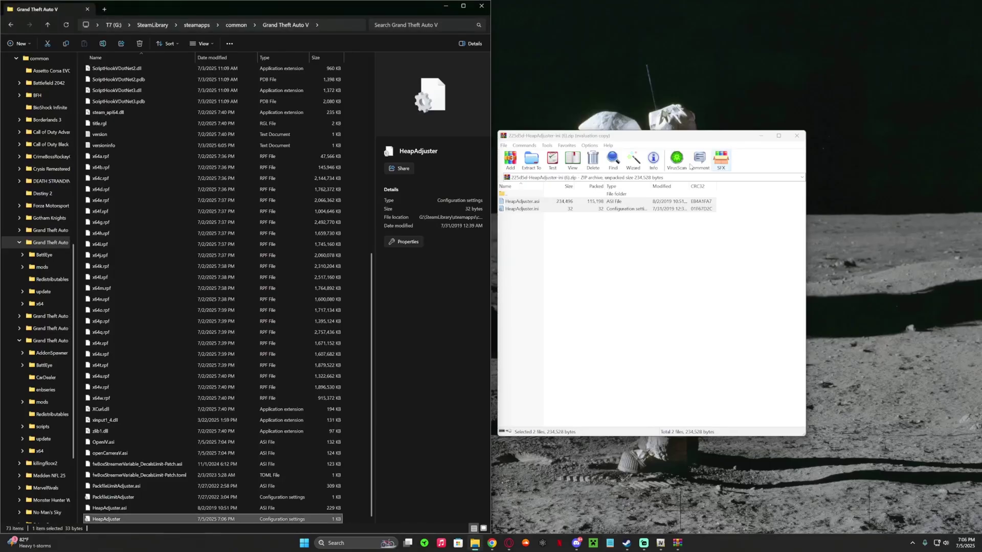